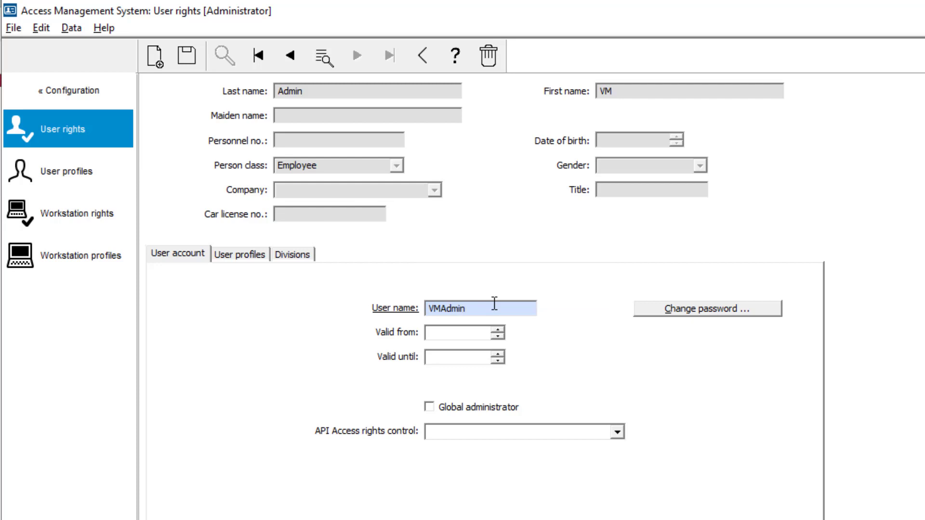
# Step: Set and confirm a new password for the VM admin account
pyautogui.click(653, 314)
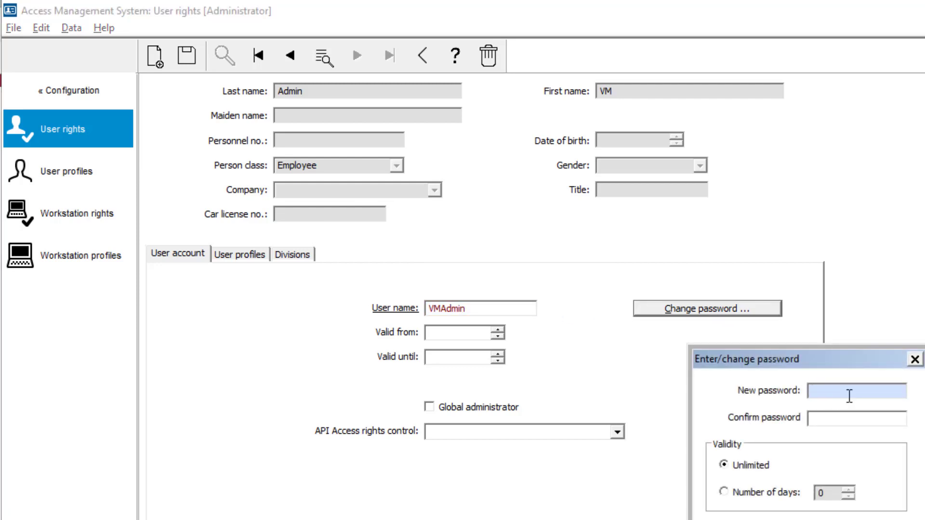
pyautogui.write('••')
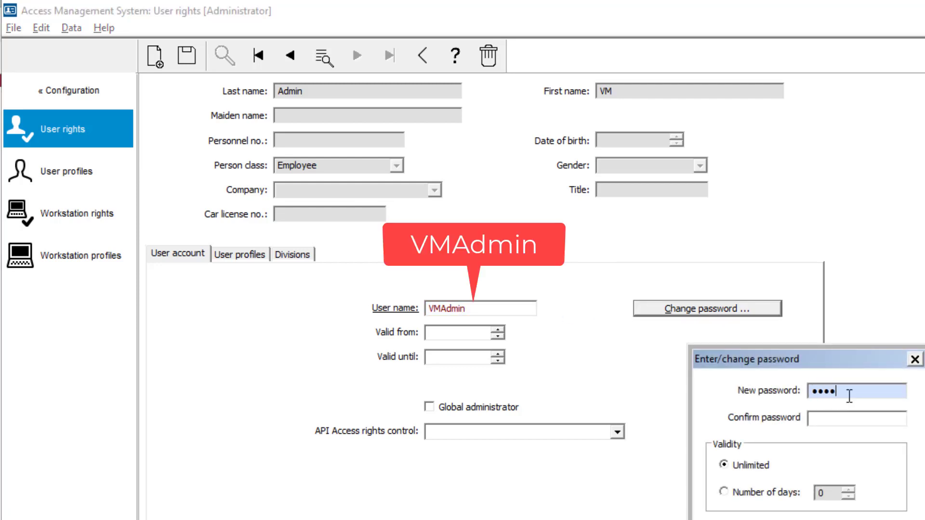
pyautogui.write('•••••••')
pyautogui.press('Tab')
pyautogui.write('•')
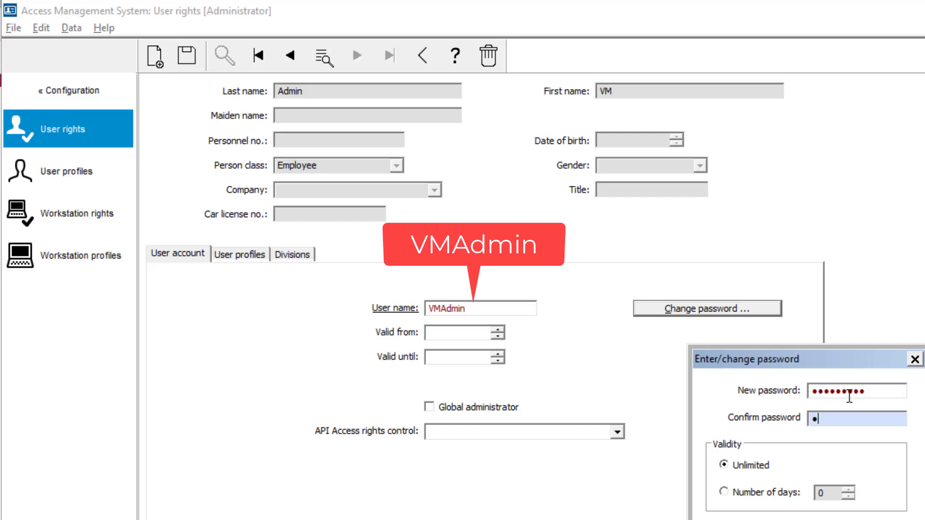
pyautogui.write('••')
pyautogui.press('Tab')
pyautogui.press('Return')
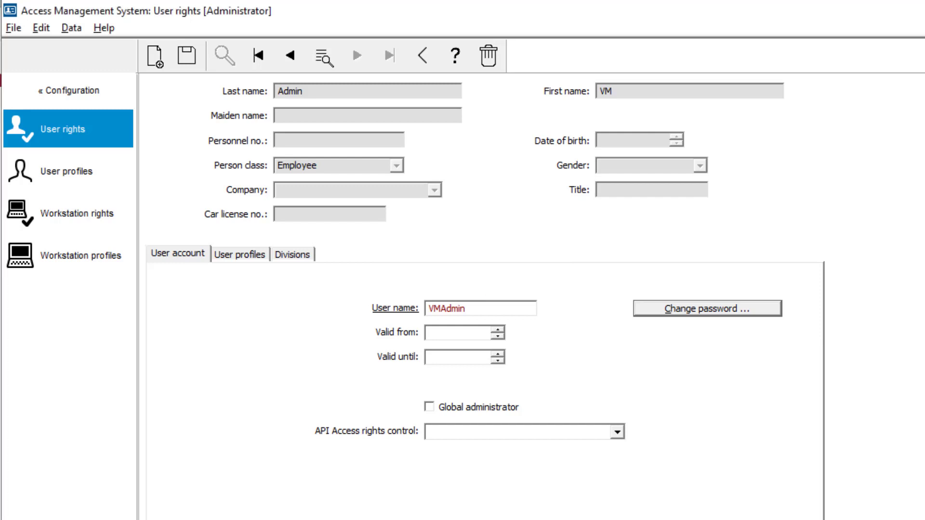
# Step: Grant the admin account Unlimited API access rights and save the account
pyautogui.click(618, 433)
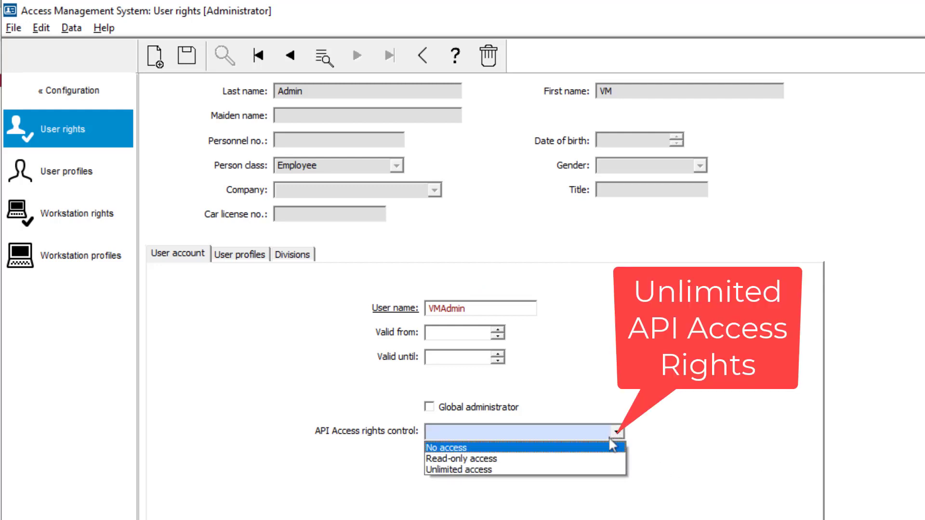
pyautogui.click(584, 468)
pyautogui.click(184, 57)
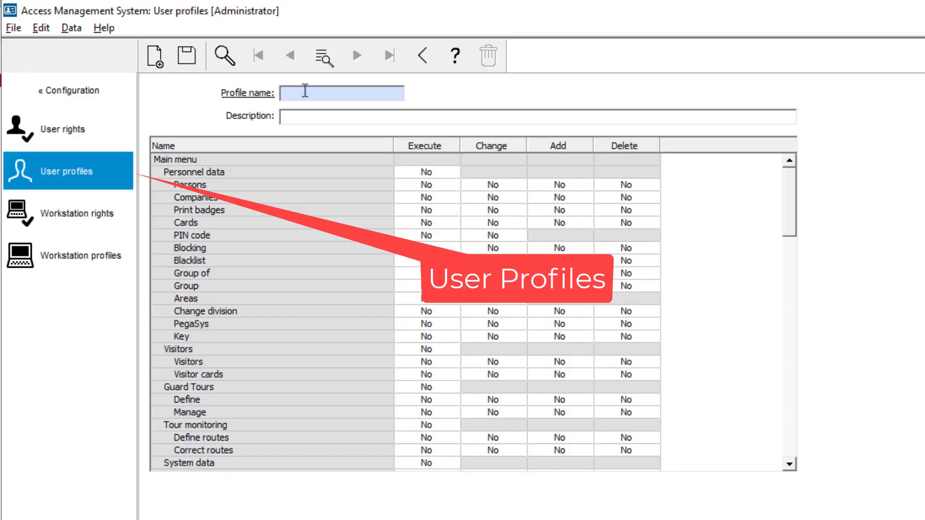
# Step: Create the VM Receptionist profile with Visitor management and Receptionist execute rights, and save it
pyautogui.write('VM Receptionist')
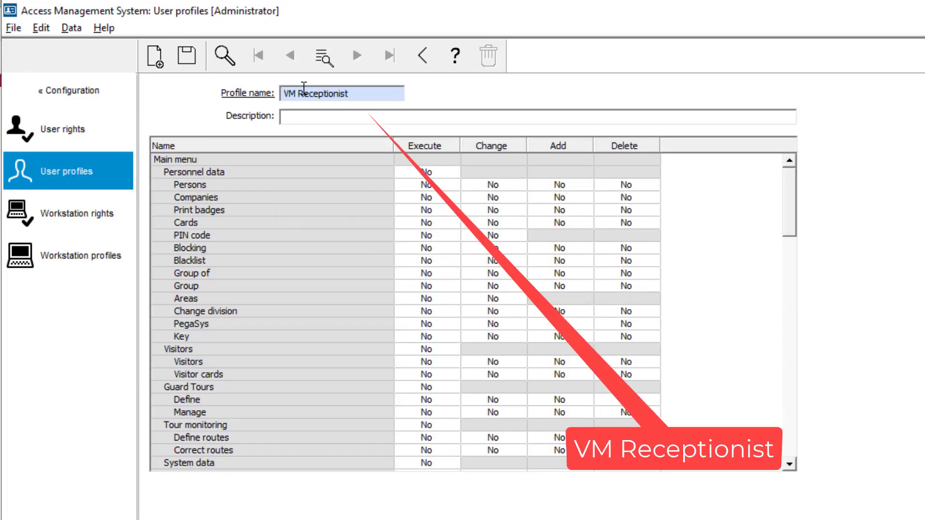
pyautogui.scroll(-15, 746, 464)
pyautogui.click(444, 427)
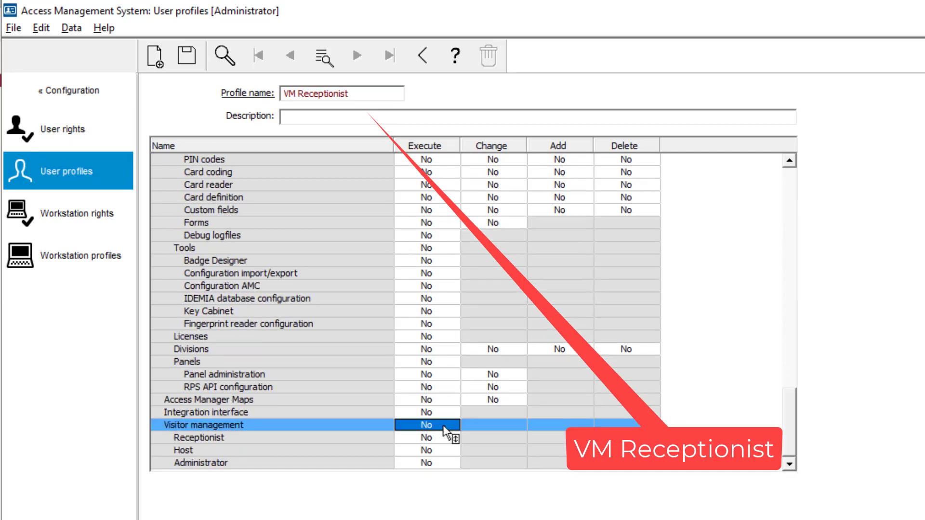
pyautogui.doubleClick(434, 427)
pyautogui.doubleClick(432, 435)
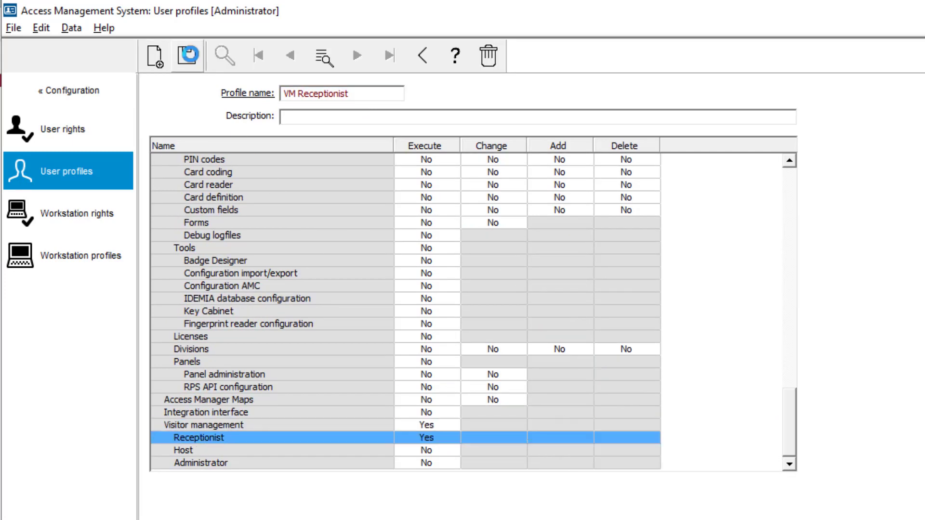
pyautogui.click(187, 55)
# Step: Create the VM Host profile with Visitor management and Host execute rights, and save it
pyautogui.click(154, 56)
pyautogui.write('VM Host')
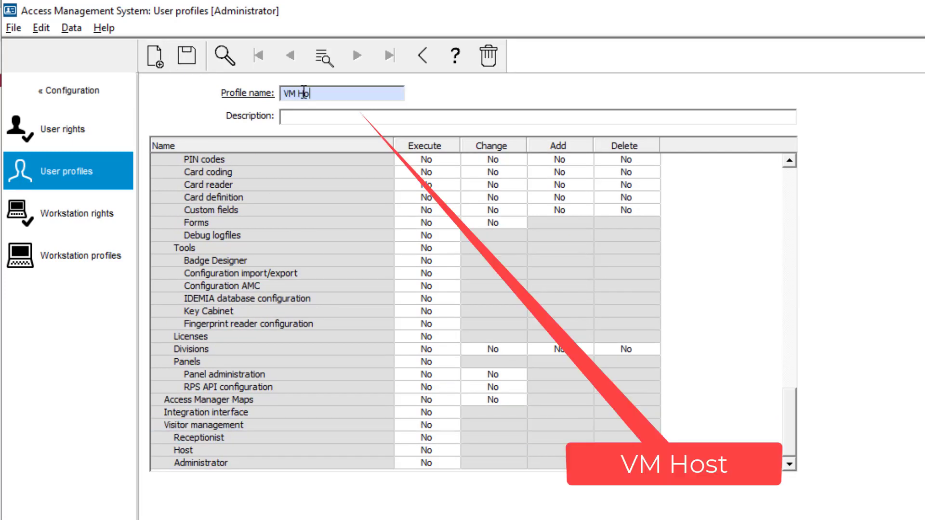
pyautogui.doubleClick(433, 426)
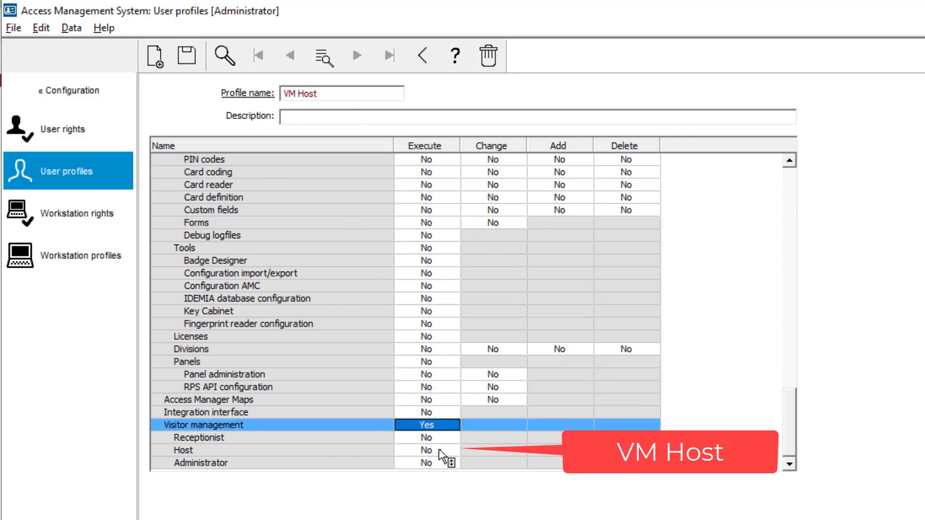
pyautogui.doubleClick(438, 451)
pyautogui.click(186, 55)
# Step: Create the VM Administrator profile with Visitor management and Administrator execute rights
pyautogui.click(158, 56)
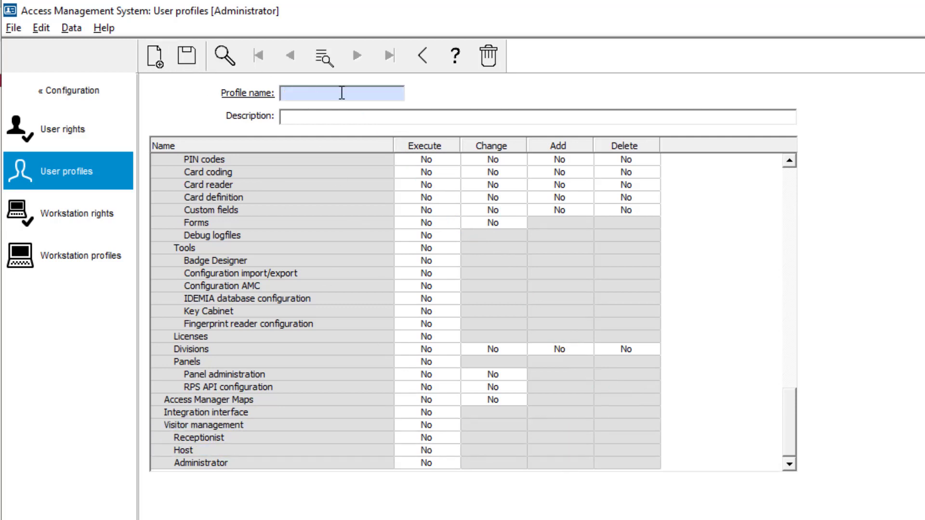
pyautogui.write('VM Administrator')
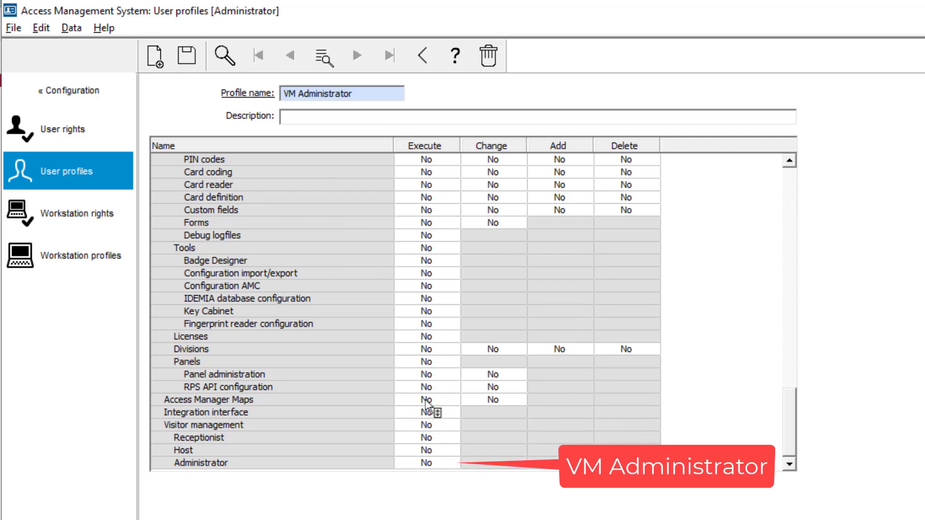
pyautogui.doubleClick(439, 426)
pyautogui.doubleClick(441, 463)
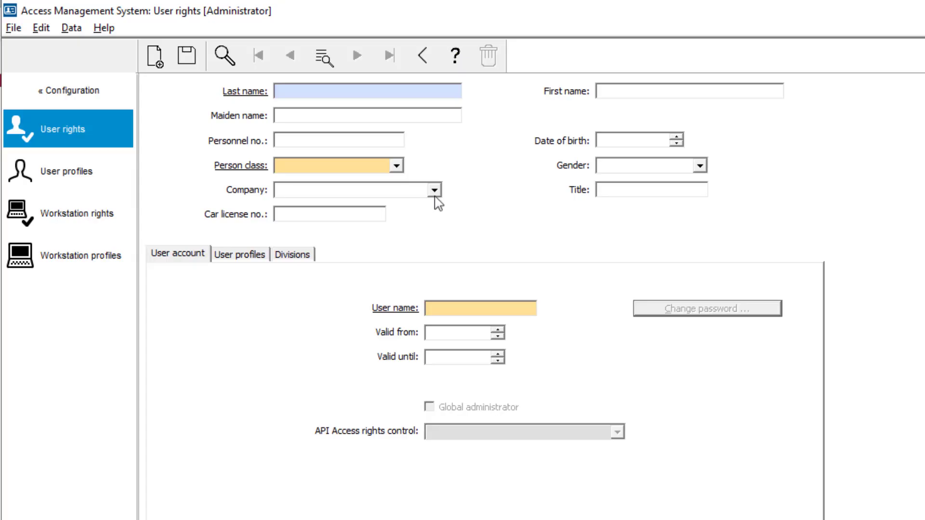
# Step: Search User rights for company RoHo RoHo Security Common and load an employee's record
pyautogui.click(434, 190)
pyautogui.click(366, 206)
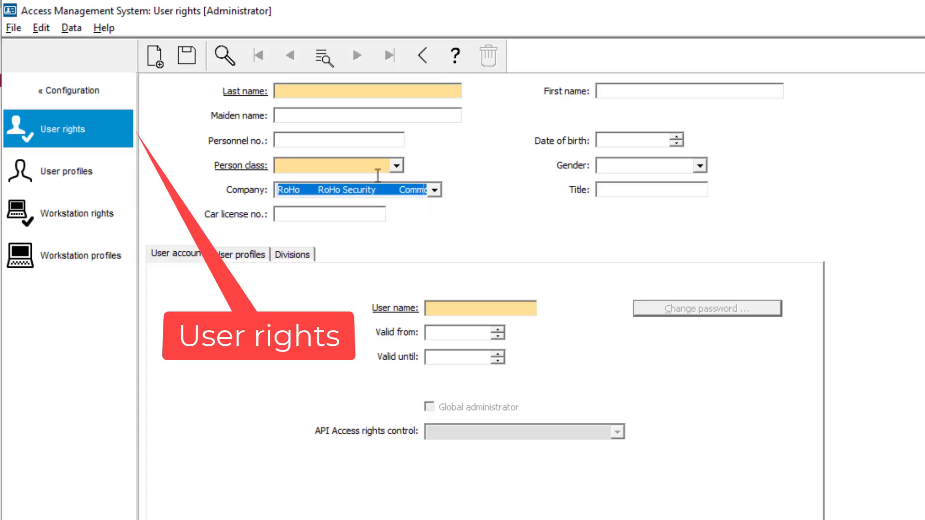
pyautogui.click(226, 55)
pyautogui.doubleClick(452, 357)
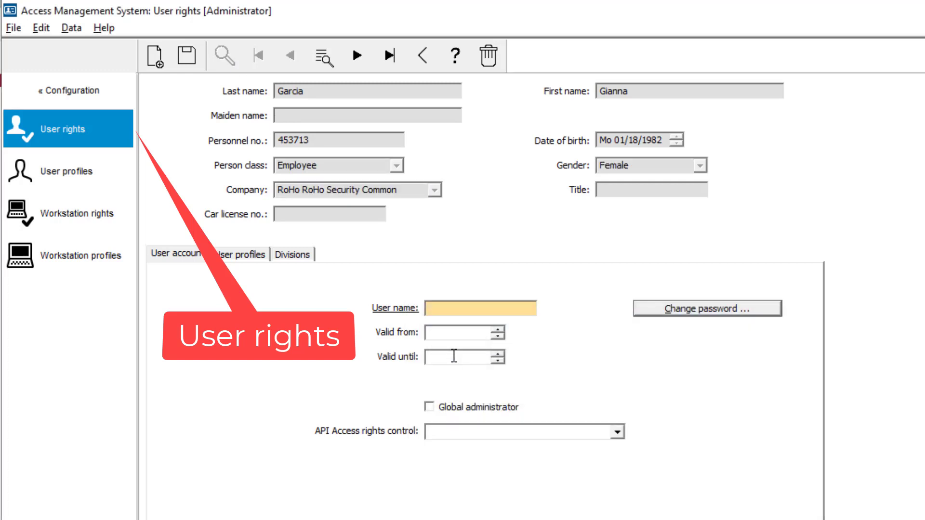
# Step: Give the employee a login user name and a confirmed password
pyautogui.click(520, 309)
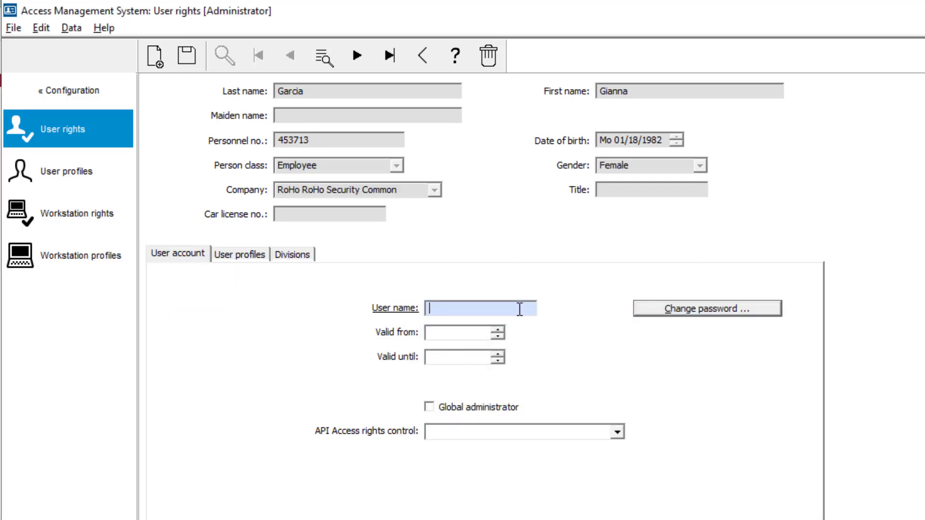
pyautogui.write('Gianna')
pyautogui.click(673, 313)
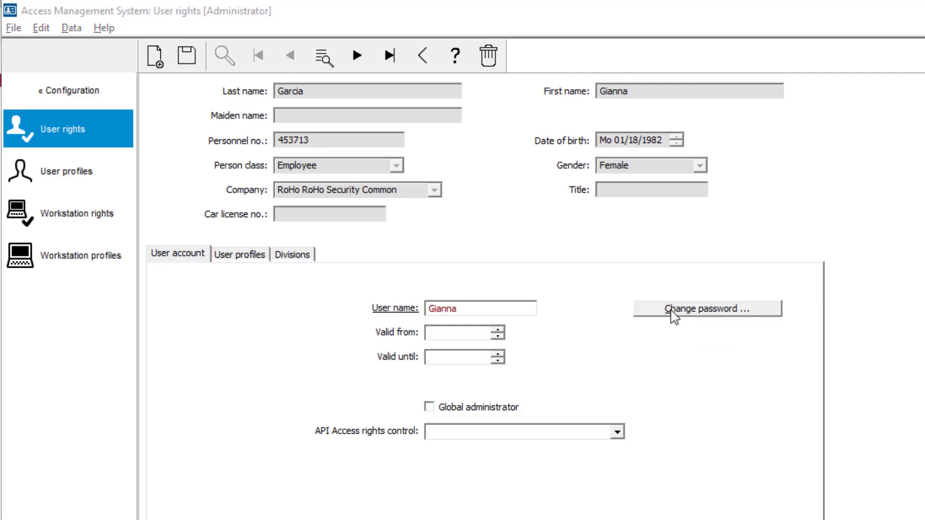
pyautogui.write('*********')
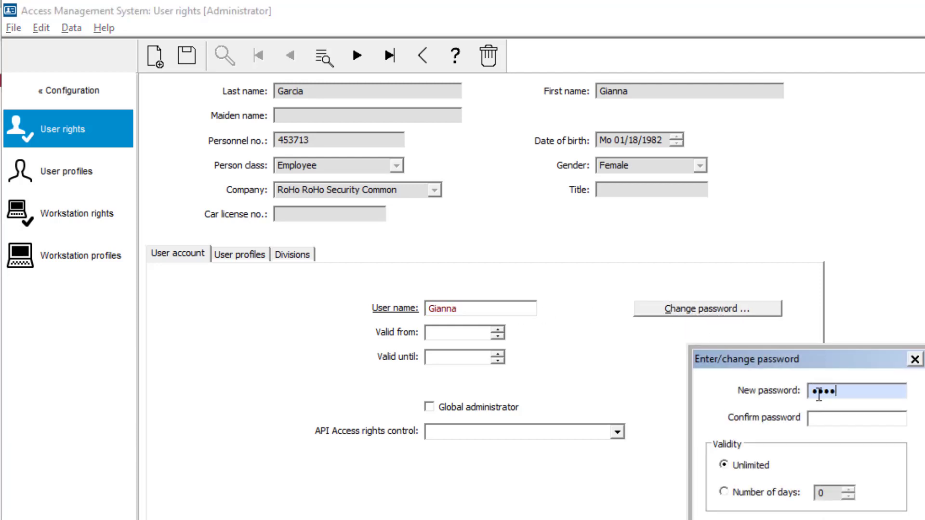
pyautogui.press('Tab')
pyautogui.write('**')
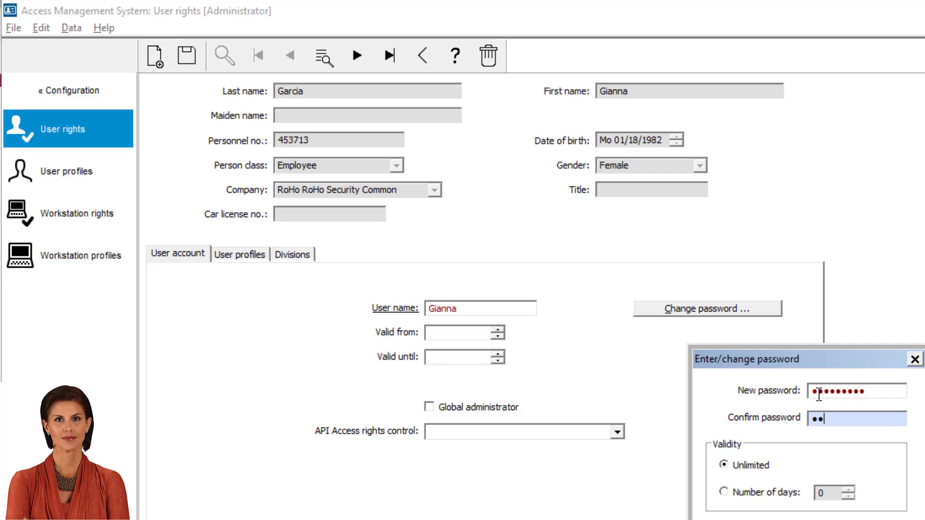
pyautogui.write('*******')
pyautogui.press('Return')
# Step: Assign the VM Host profile to the employee, save, and go to the next person
pyautogui.click(239, 254)
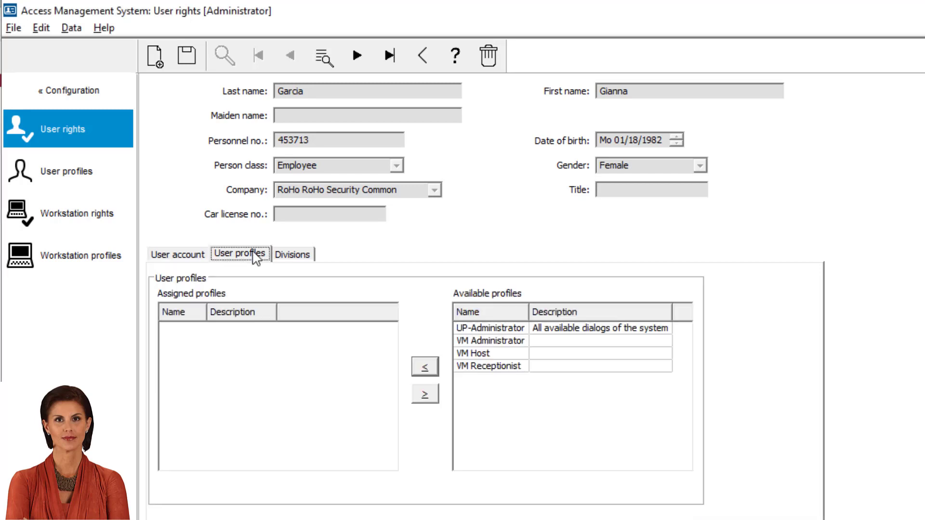
pyautogui.click(518, 354)
pyautogui.click(425, 367)
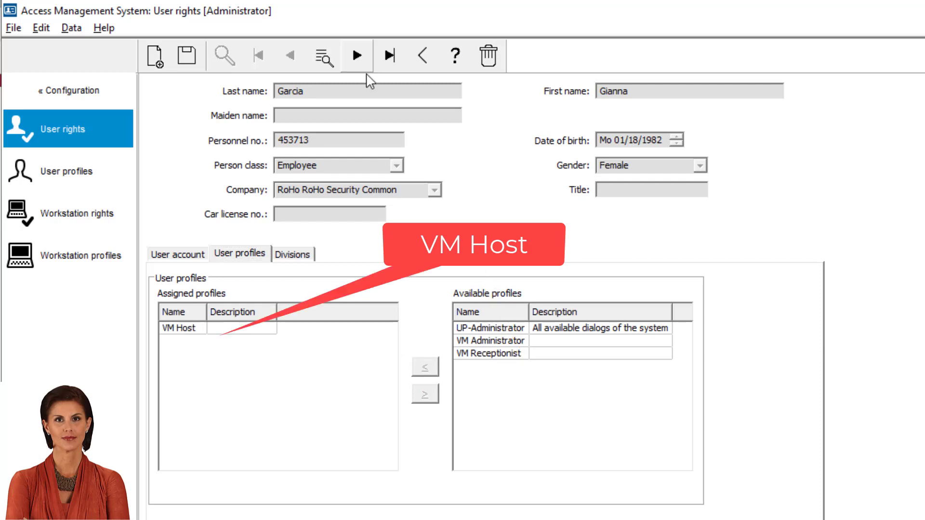
pyautogui.click(181, 63)
pyautogui.click(371, 56)
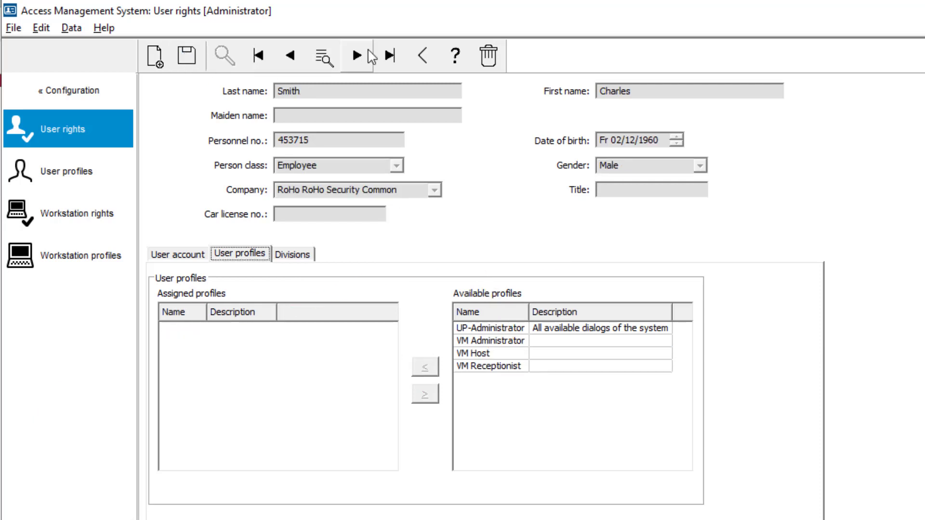
# Step: Give this person a login user name and a confirmed password
pyautogui.click(203, 254)
pyautogui.click(535, 307)
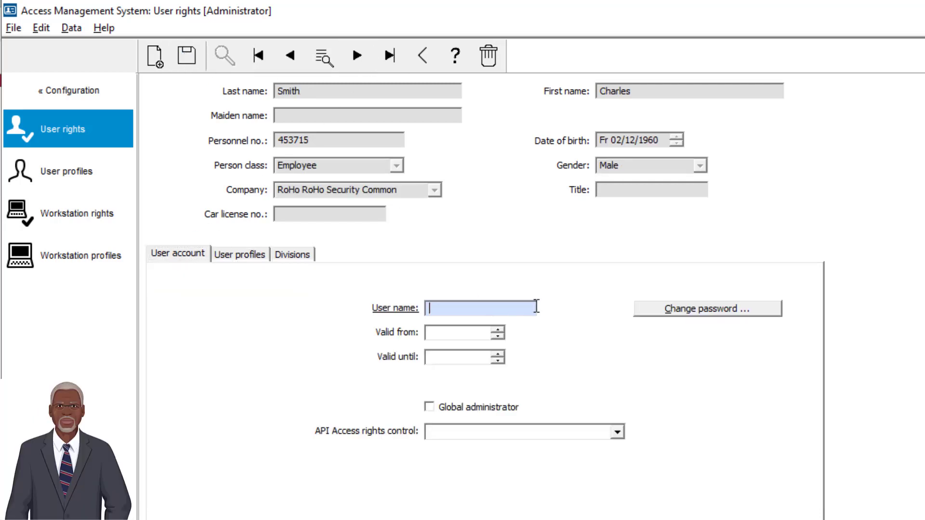
pyautogui.write('Charles')
pyautogui.click(663, 311)
pyautogui.write('abc')
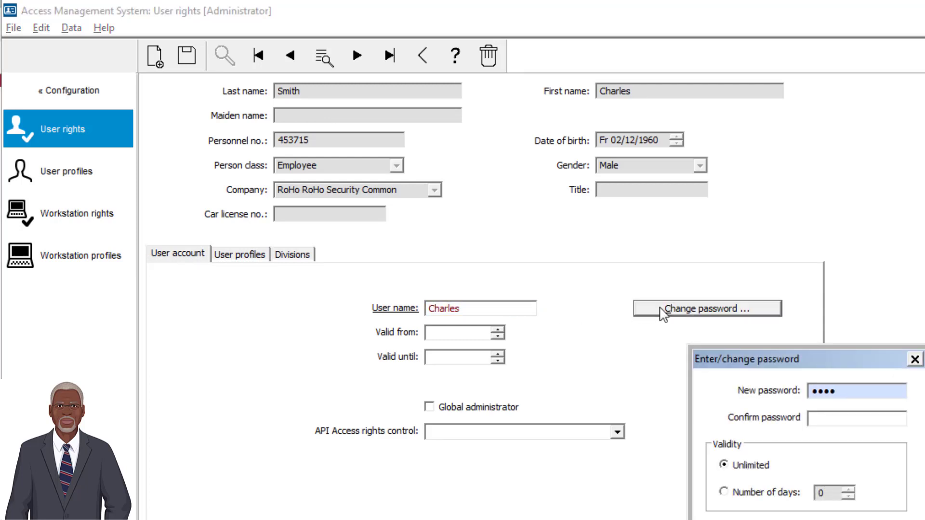
pyautogui.write('d1')
pyautogui.press('Tab')
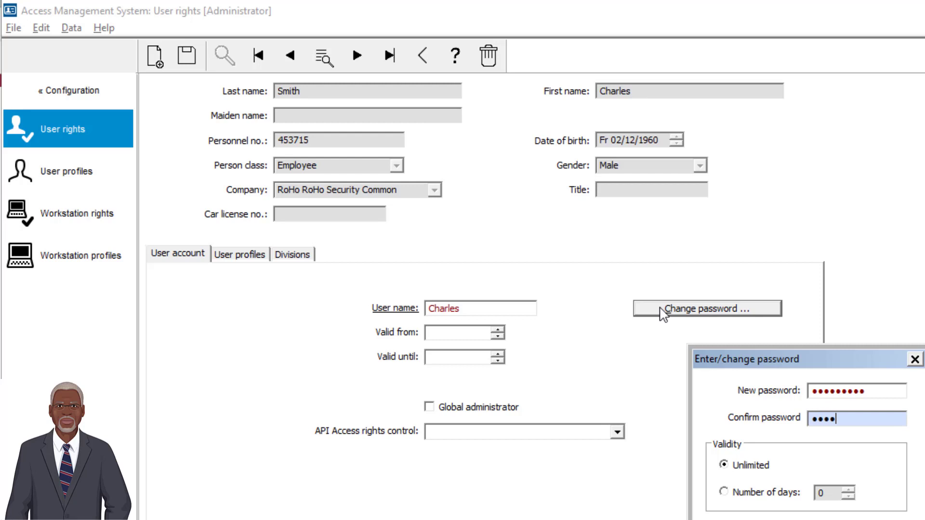
pyautogui.click(747, 519)
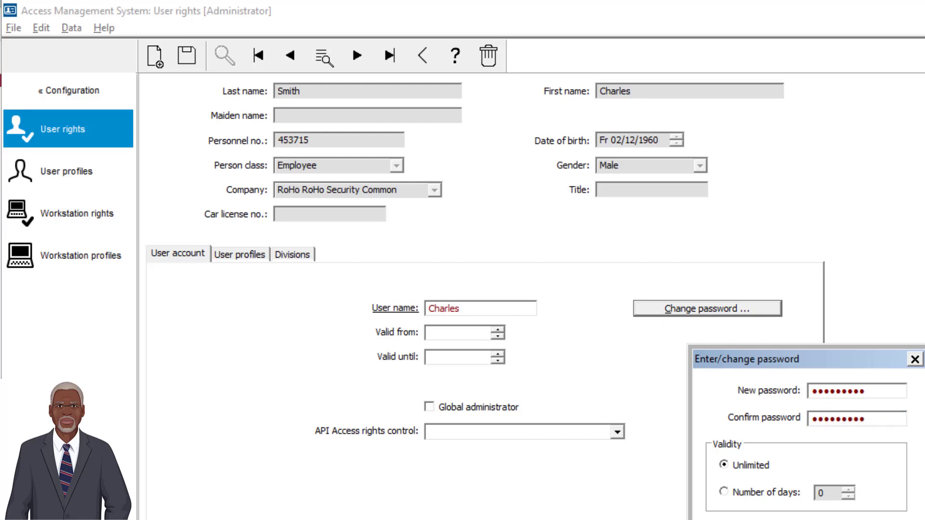
# Step: Assign the VM Administrator profile, save, and move to the next user
pyautogui.click(233, 255)
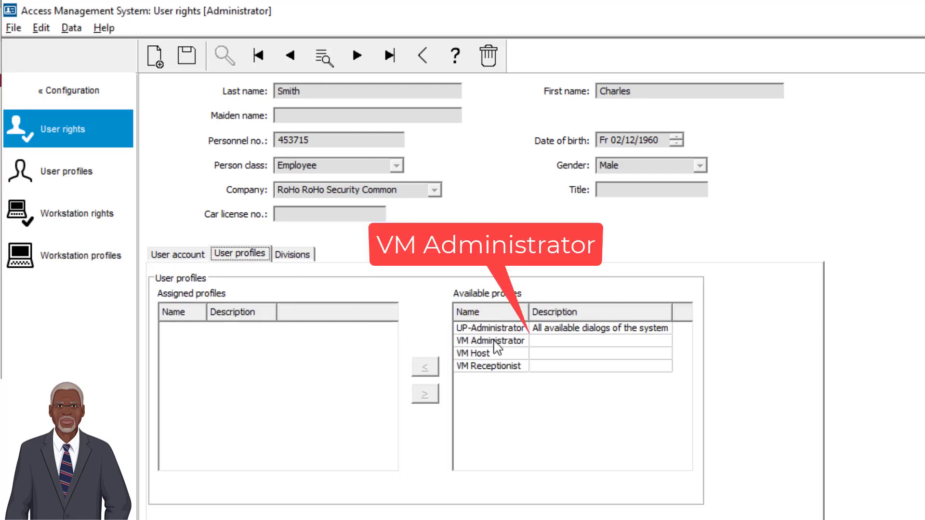
pyautogui.click(496, 342)
pyautogui.click(424, 368)
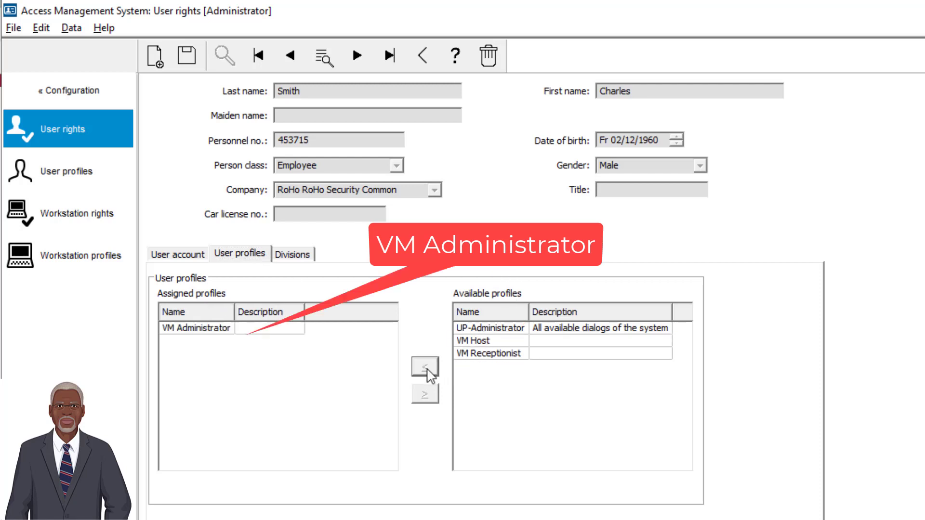
pyautogui.click(187, 56)
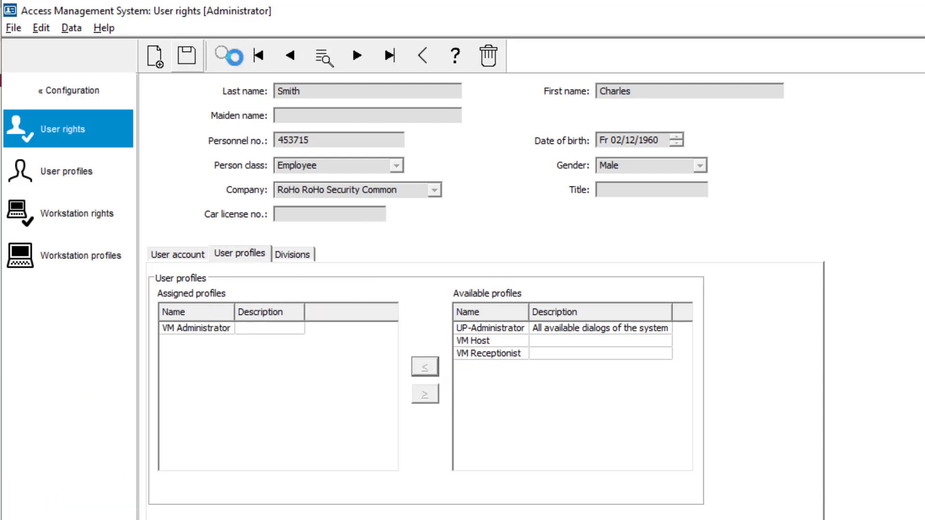
pyautogui.click(357, 57)
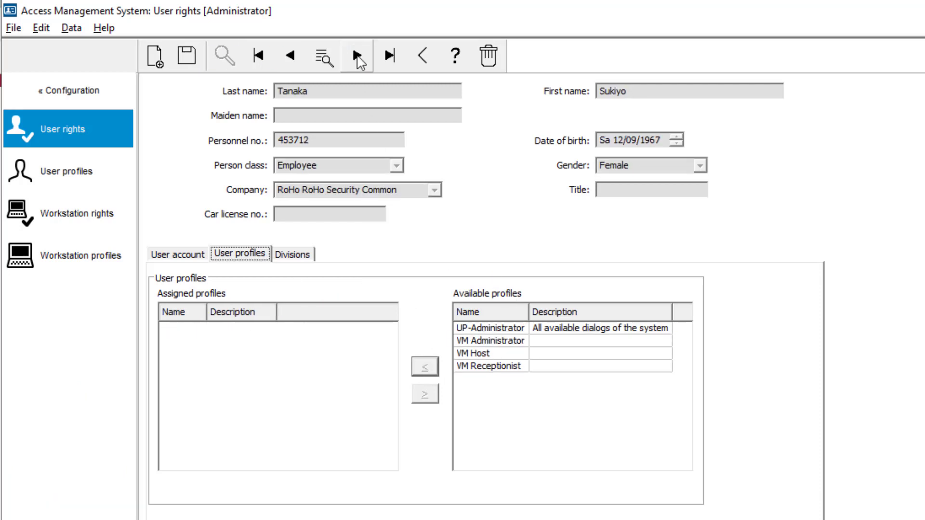
# Step: Enter the user's login name and set a confirmed password
pyautogui.click(201, 256)
pyautogui.click(482, 308)
pyautogui.write('Sukiyo')
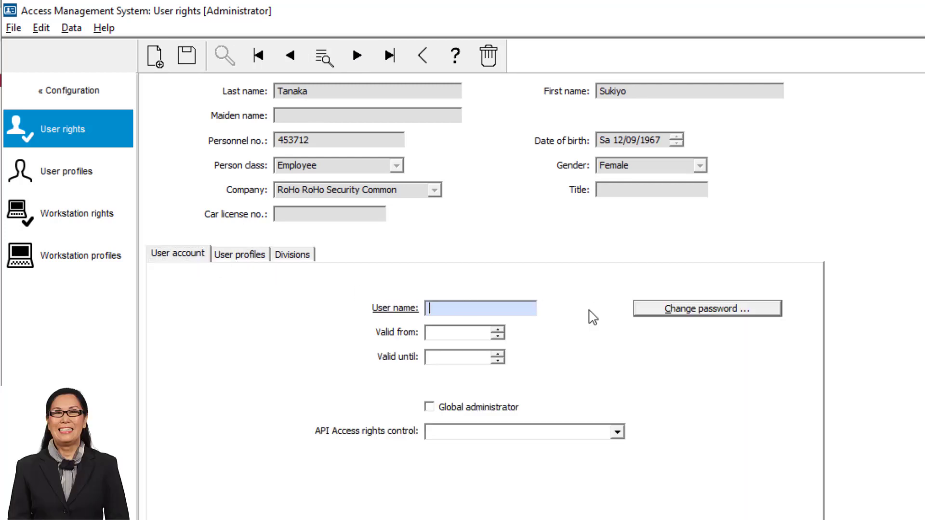
pyautogui.click(690, 318)
pyautogui.write('••••')
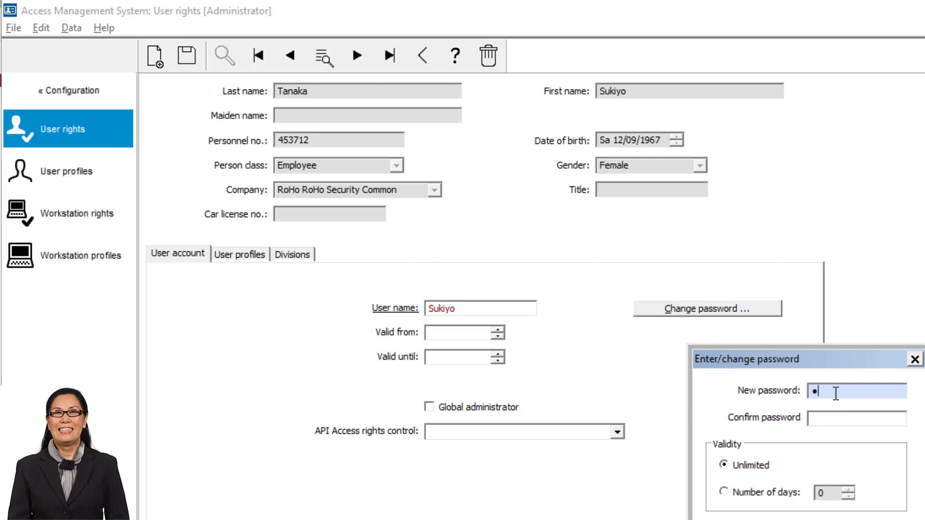
pyautogui.write('••••••')
pyautogui.press('Tab')
pyautogui.write('•')
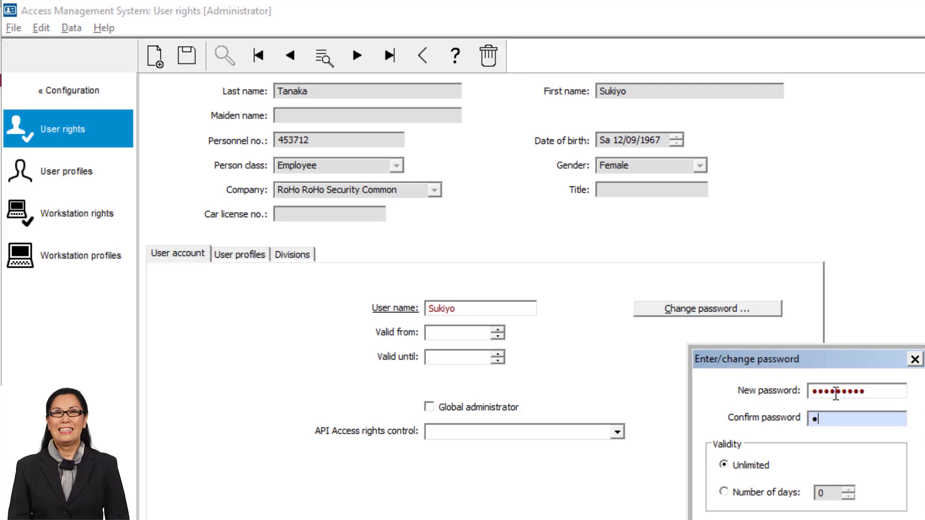
pyautogui.write('••••••••')
pyautogui.press('Tab')
pyautogui.press('Return')
# Step: Assign the VM Receptionist profile and move to the next user
pyautogui.click(232, 256)
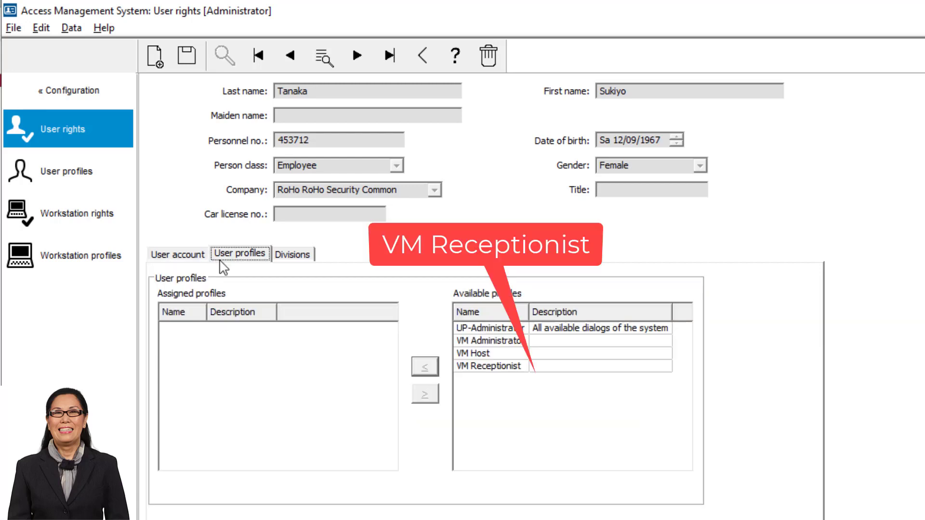
pyautogui.click(511, 367)
pyautogui.click(424, 366)
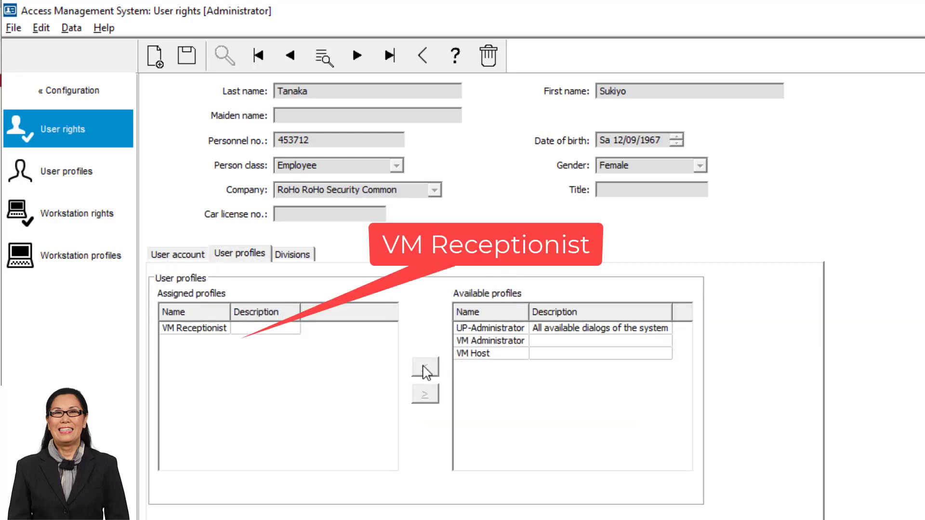
pyautogui.click(359, 56)
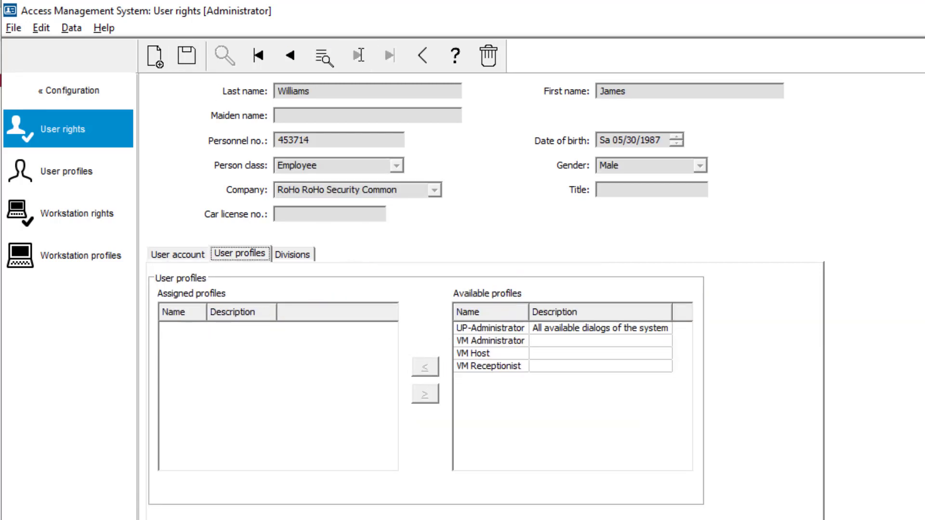
# Step: Enter the user's login name and set a confirmed password
pyautogui.click(177, 258)
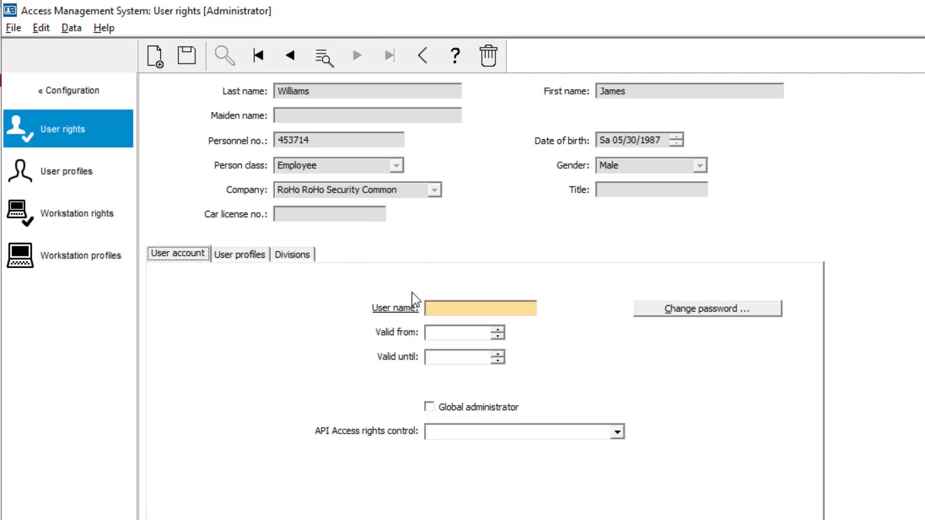
pyautogui.click(518, 313)
pyautogui.write('James')
pyautogui.click(684, 310)
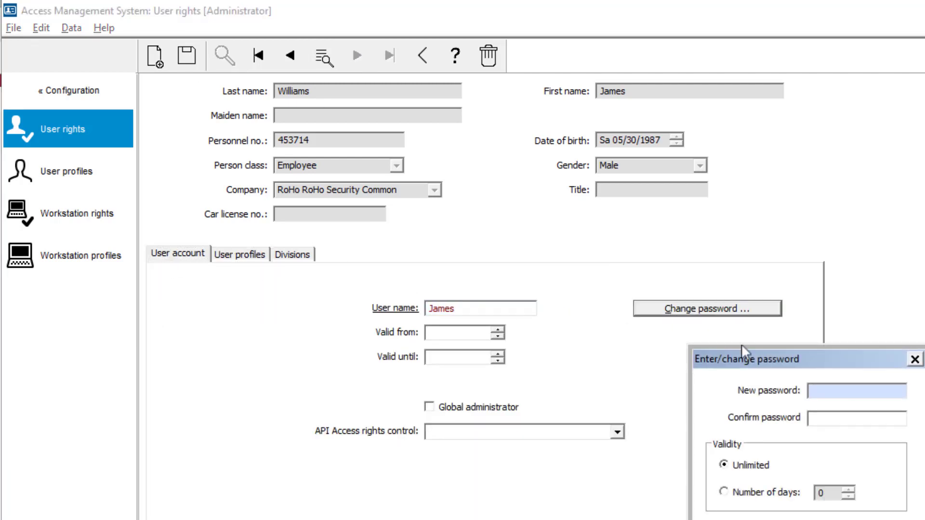
pyautogui.write('******')
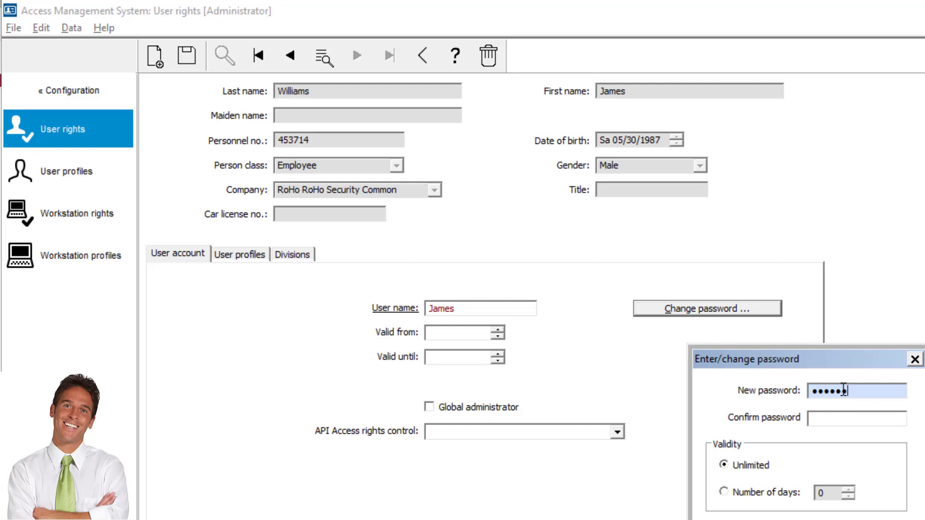
pyautogui.write('***')
pyautogui.press('Tab')
pyautogui.write('*****')
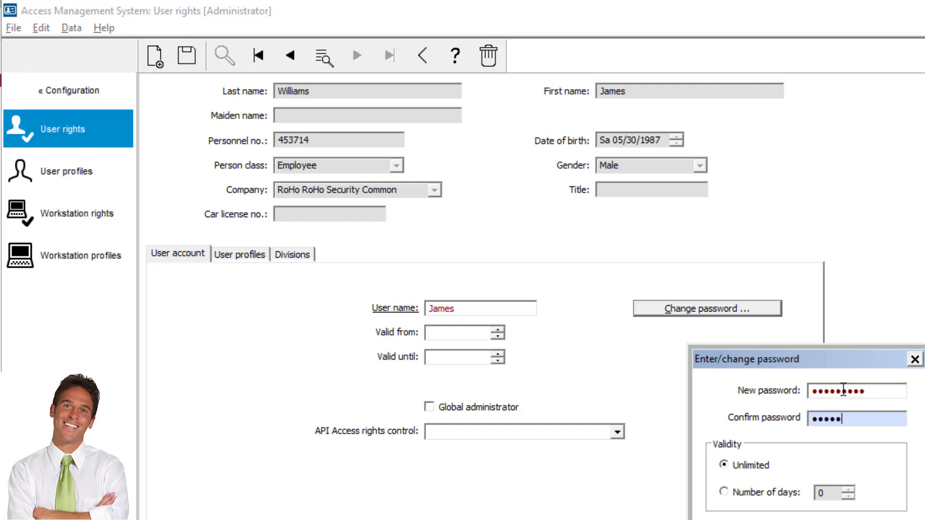
pyautogui.write('****')
pyautogui.press('Return')
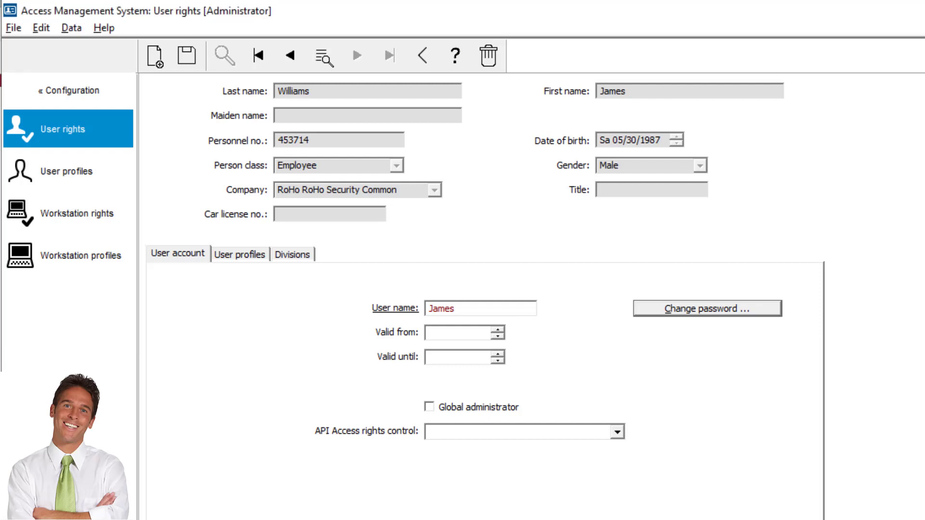
# Step: Assign the VM Host profile to the user and save the record
pyautogui.click(247, 253)
pyautogui.click(492, 342)
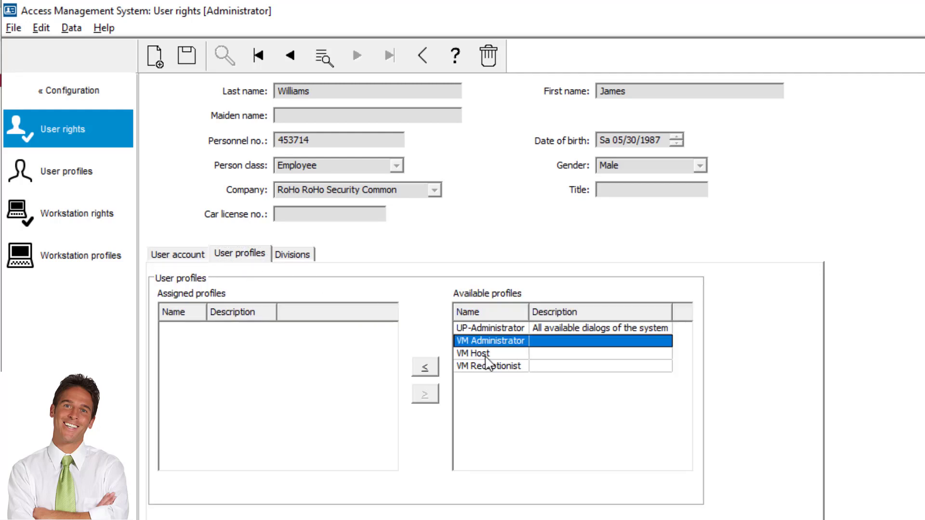
pyautogui.click(487, 355)
pyautogui.click(425, 367)
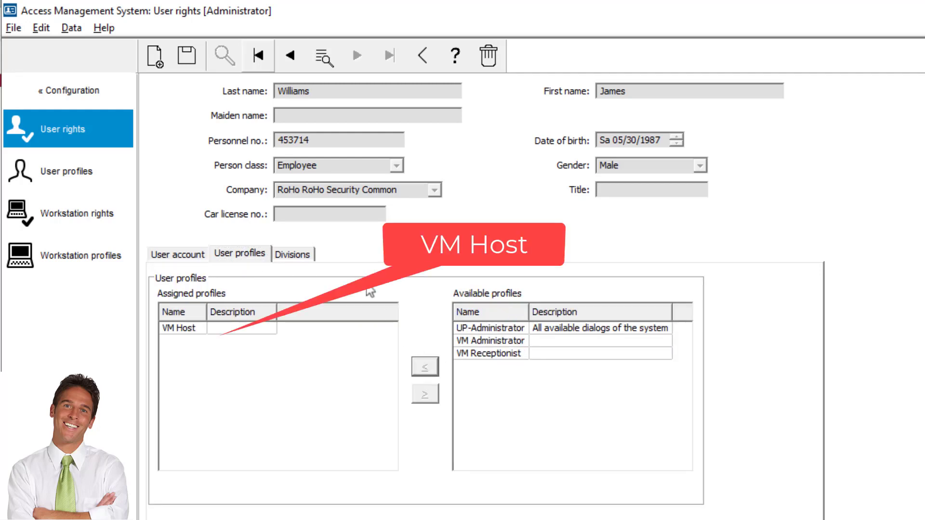
pyautogui.click(192, 58)
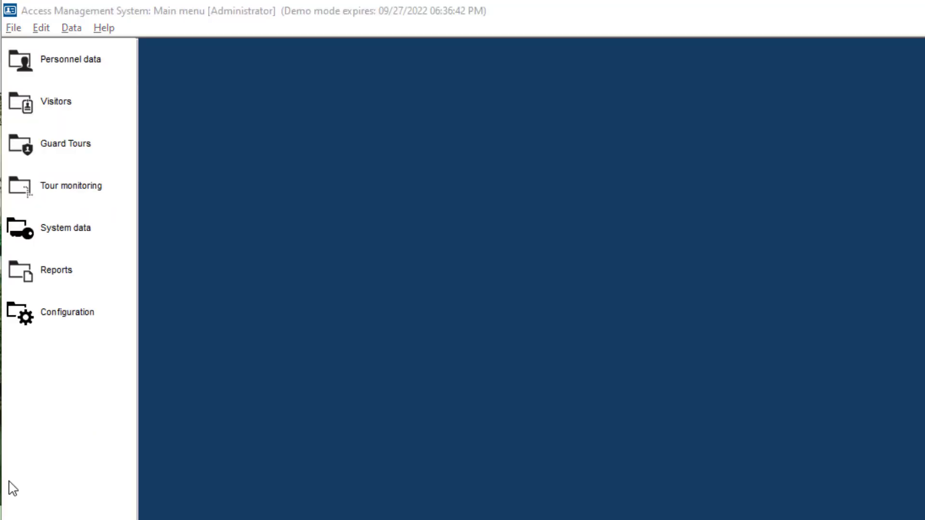
# Step: Go to System data > Authorizations > Access profiles
pyautogui.click(102, 235)
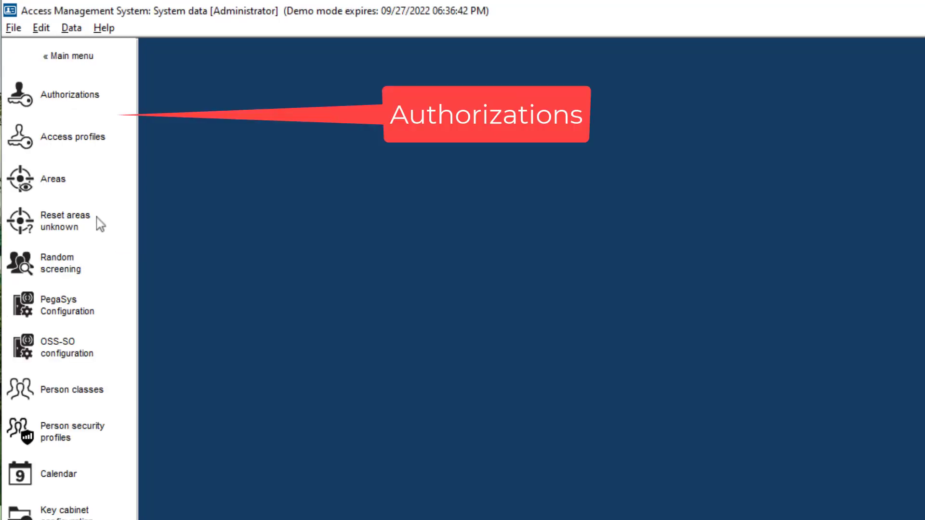
pyautogui.click(75, 96)
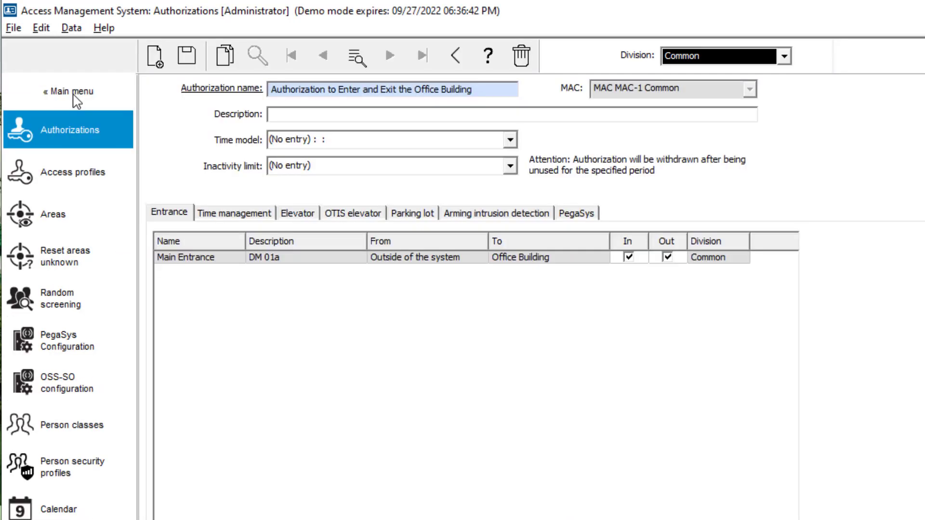
pyautogui.click(66, 174)
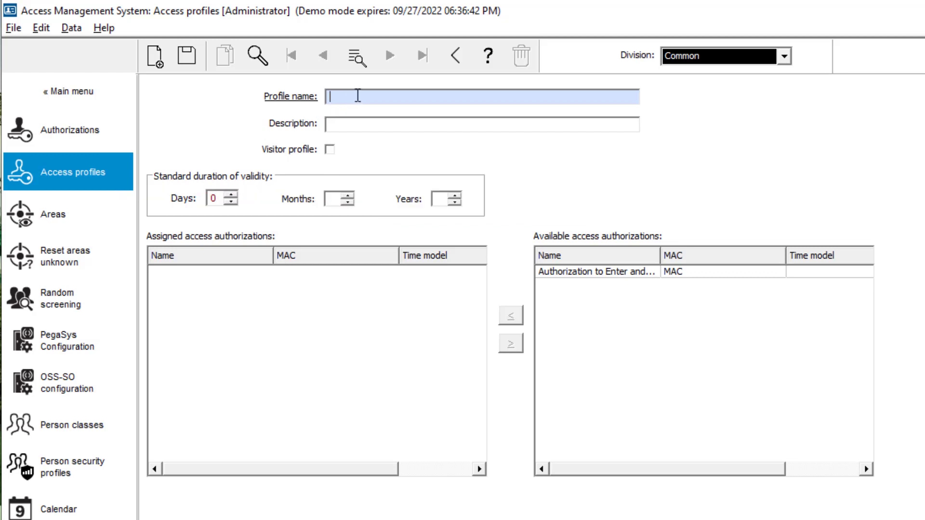
# Step: Create visitor profile 'Authorization for Visitors to Enter' with the entry authorization assigned, and save
pyautogui.write('Authorization for Visitors to Enter')
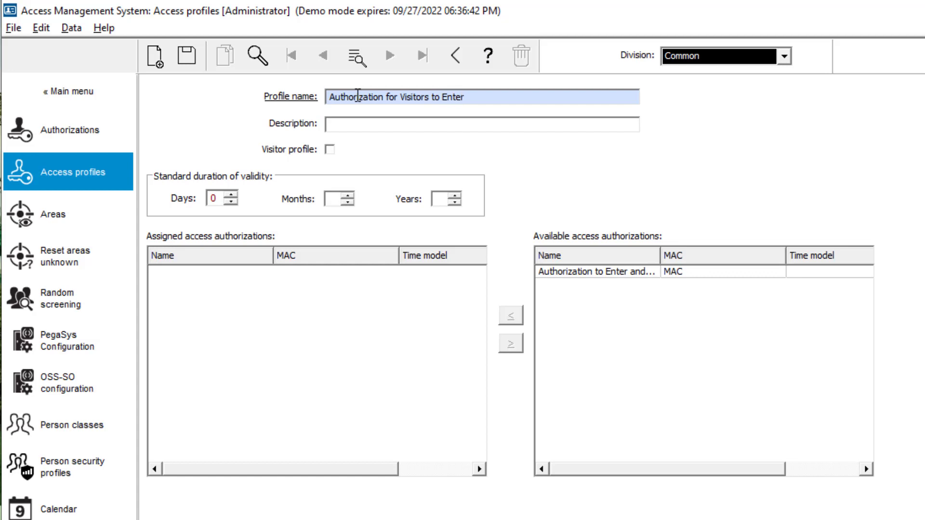
pyautogui.click(332, 153)
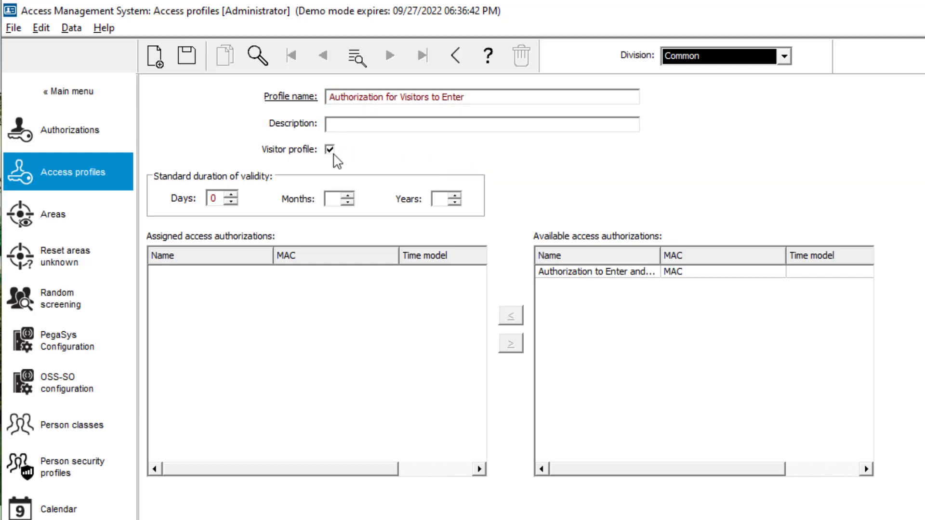
pyautogui.click(572, 276)
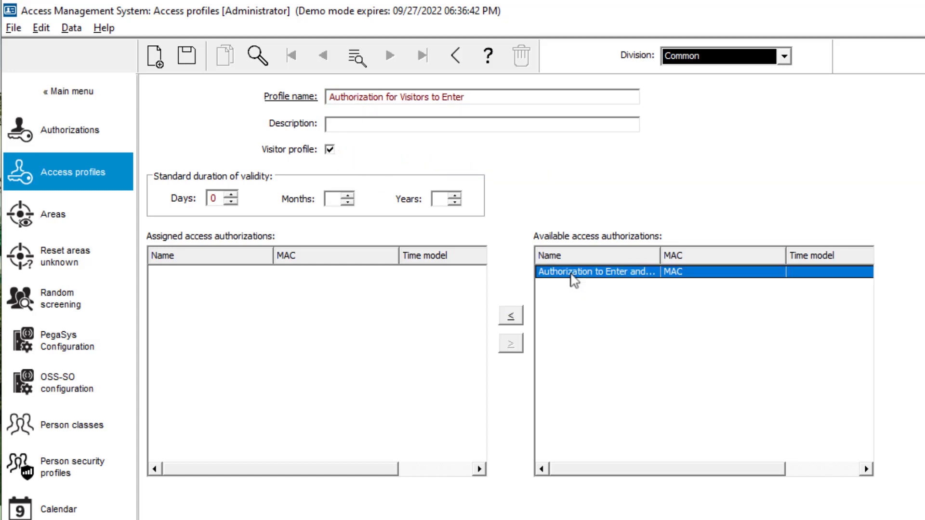
pyautogui.click(513, 317)
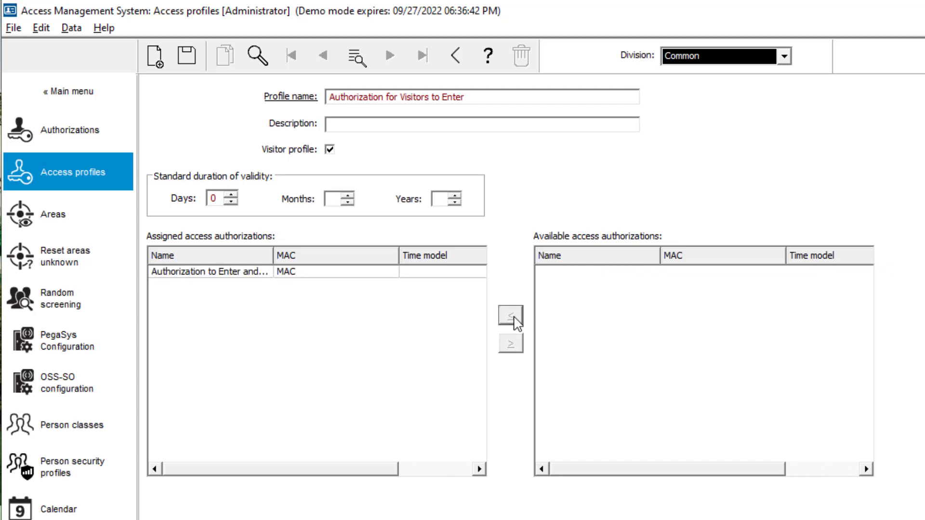
pyautogui.click(188, 56)
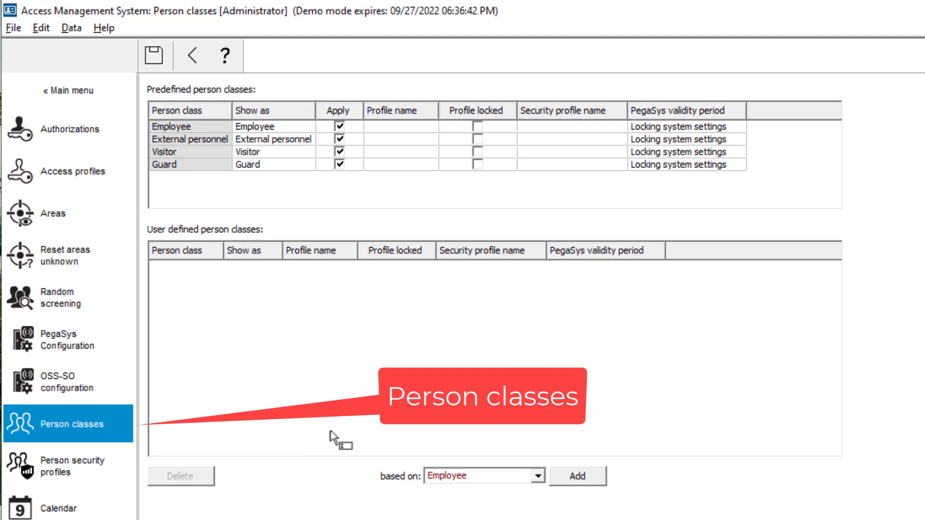
# Step: Set the Visitor person class profile to 'Authorization for Visitors to Enter' and save
pyautogui.click(220, 148)
pyautogui.click(427, 154)
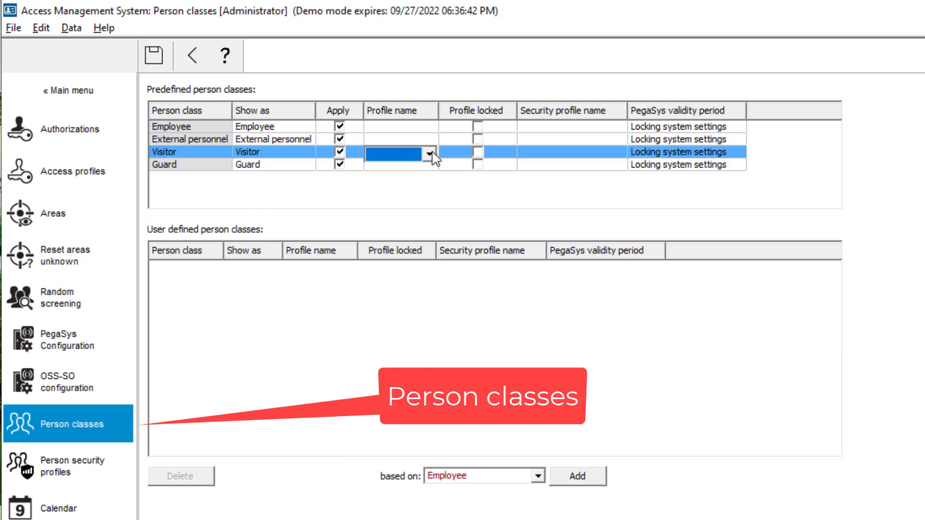
pyautogui.click(430, 154)
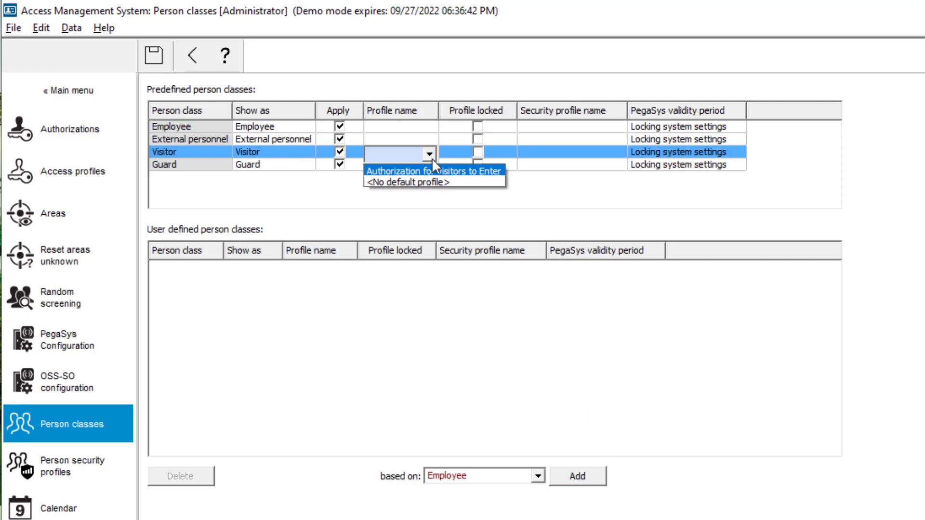
pyautogui.click(435, 172)
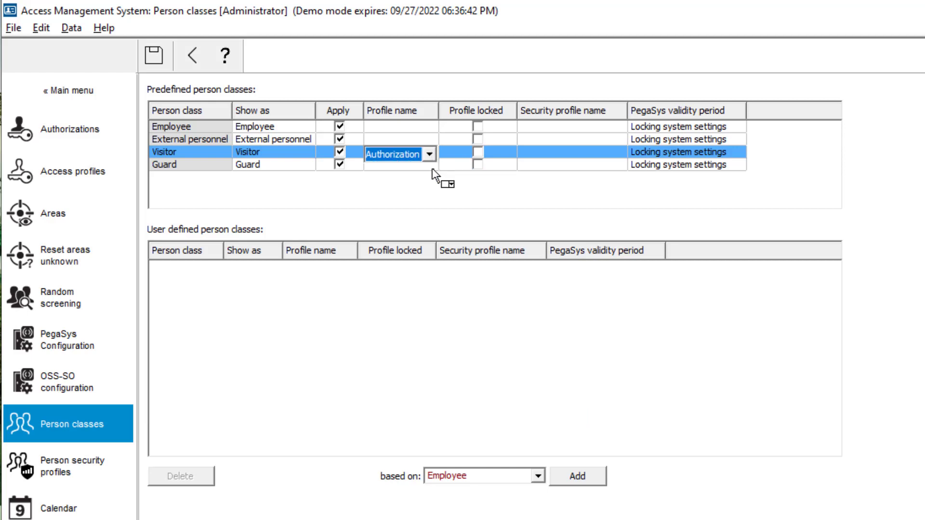
pyautogui.click(154, 61)
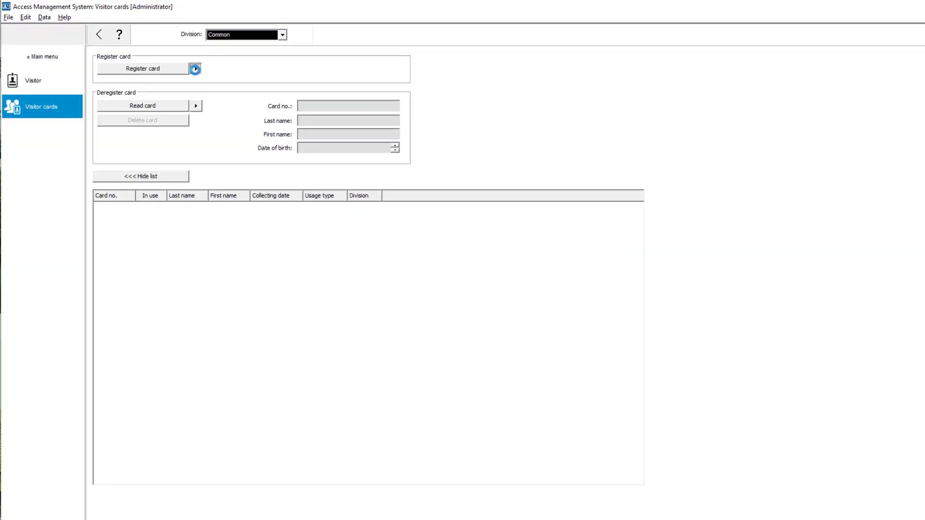
# Step: Register five visitor cards, confirming each success message
pyautogui.click(250, 103)
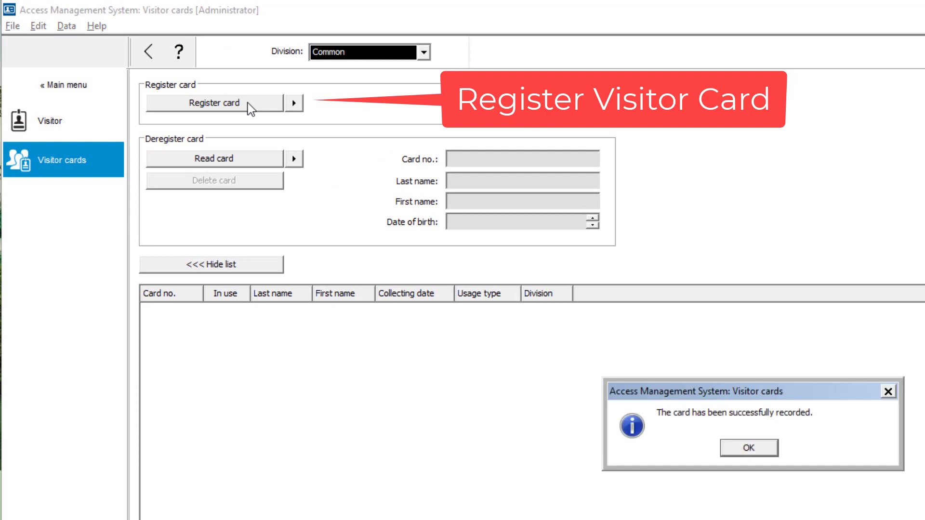
pyautogui.click(764, 452)
pyautogui.click(248, 106)
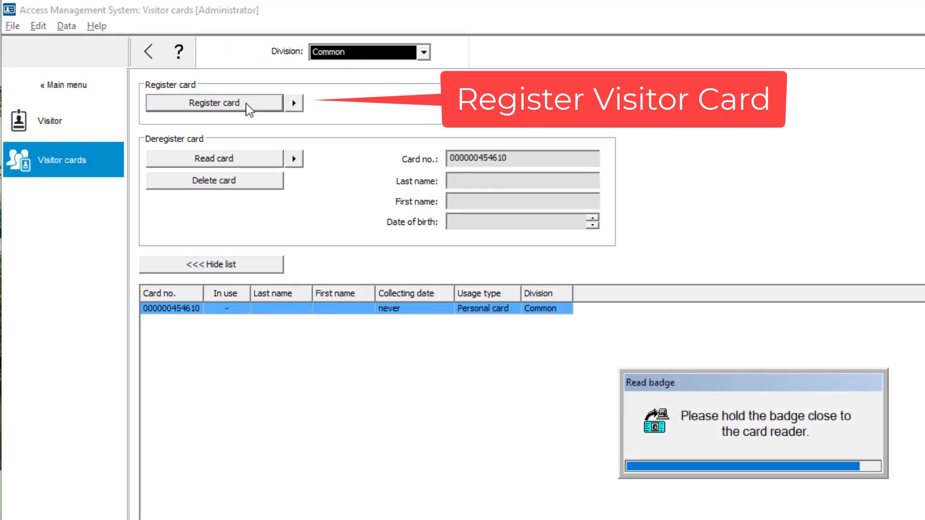
pyautogui.click(757, 449)
pyautogui.click(220, 104)
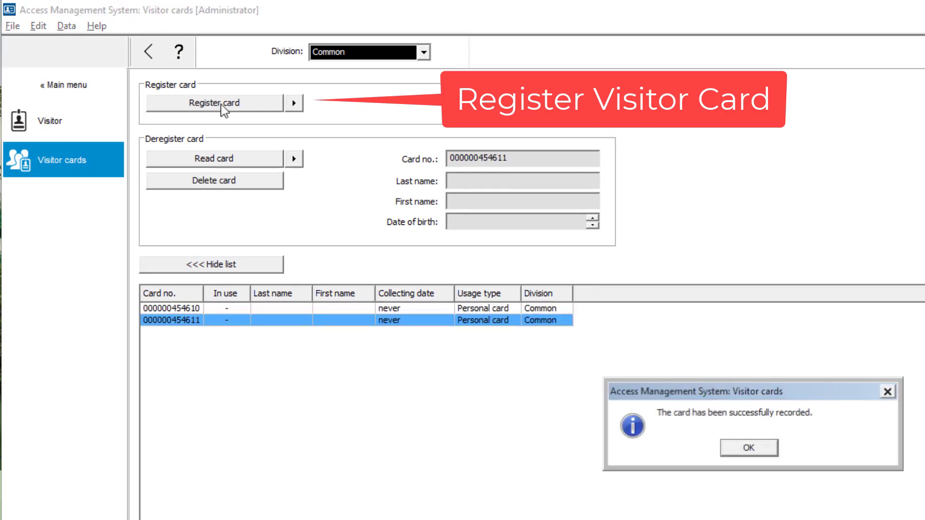
pyautogui.click(748, 447)
pyautogui.click(239, 106)
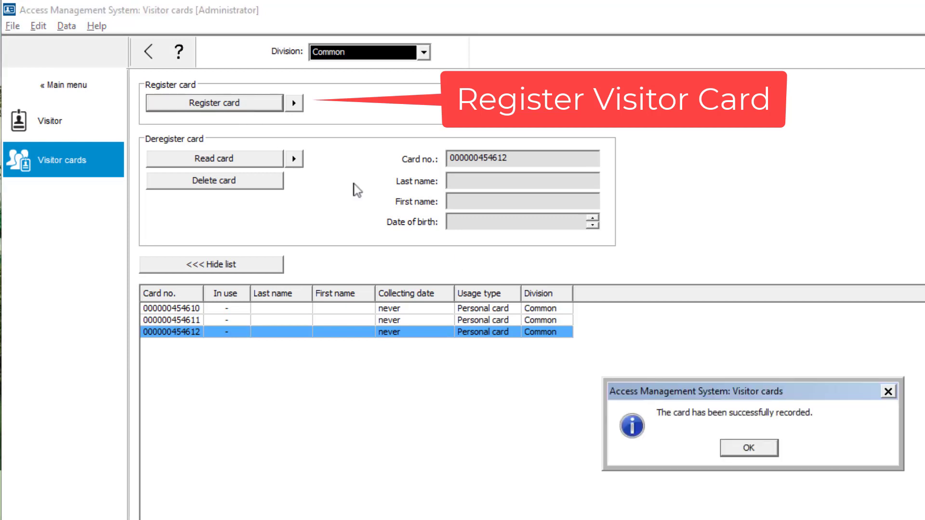
pyautogui.press('Return')
pyautogui.click(233, 107)
pyautogui.press('Return')
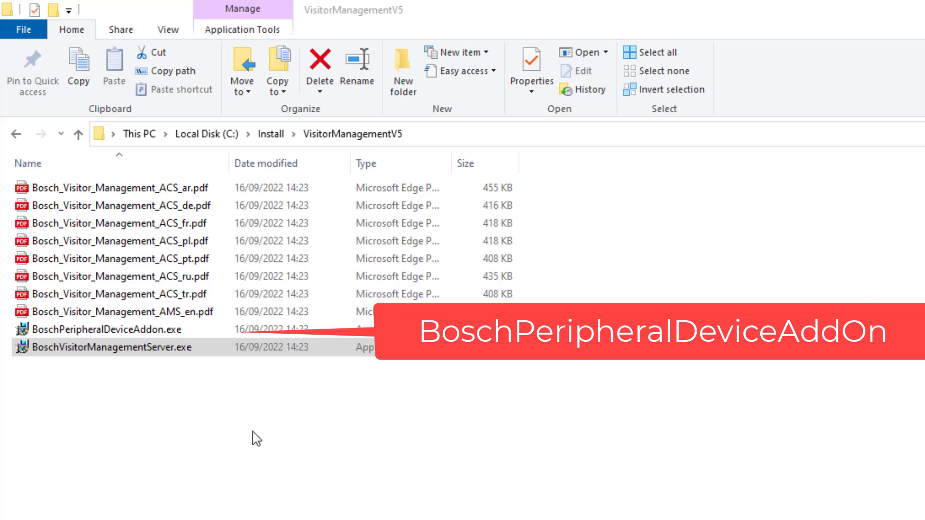
# Step: Run BoschVisitorManagementServer.exe from C:\Install\VisitorManagementV5 as administrator
pyautogui.rightClick(223, 351)
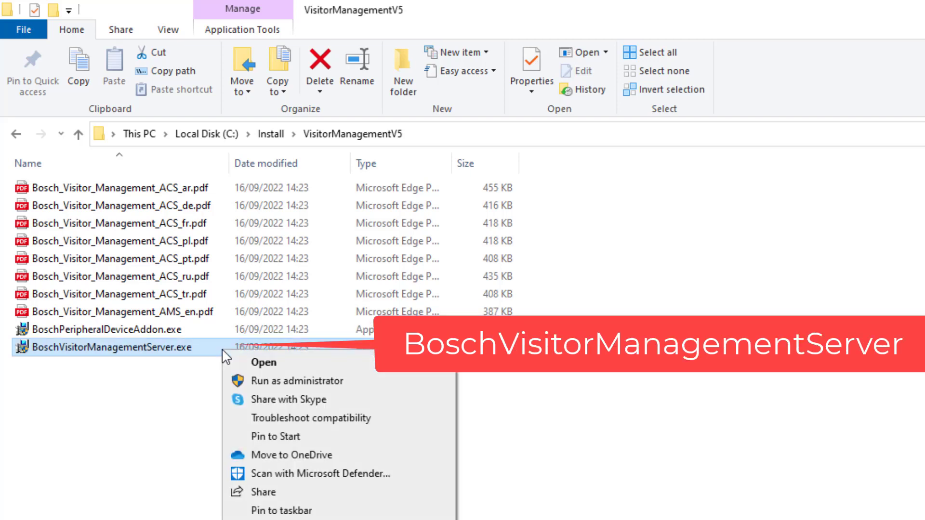
pyautogui.click(288, 383)
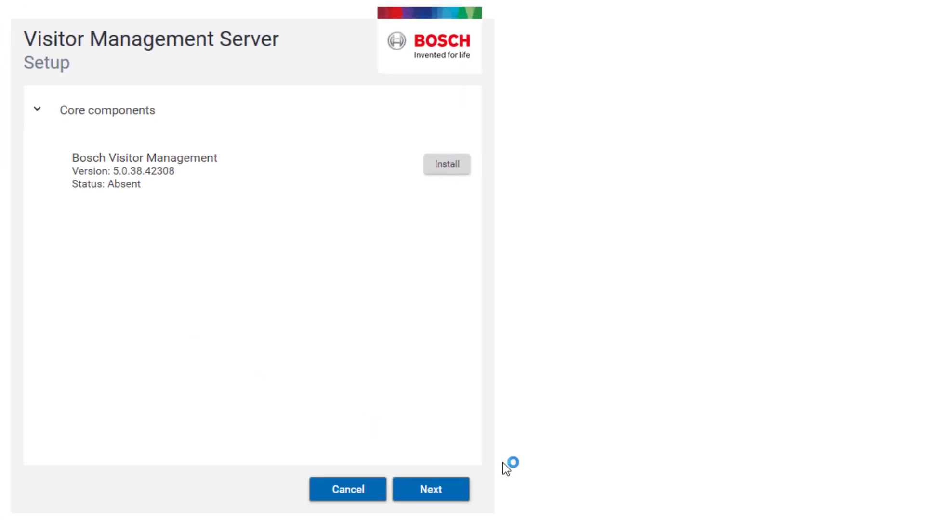
# Step: Pass Core components, accept the EULA, and keep the default C:\Program Files (x86)\Bosch Sicherheitssysteme destination
pyautogui.click(457, 495)
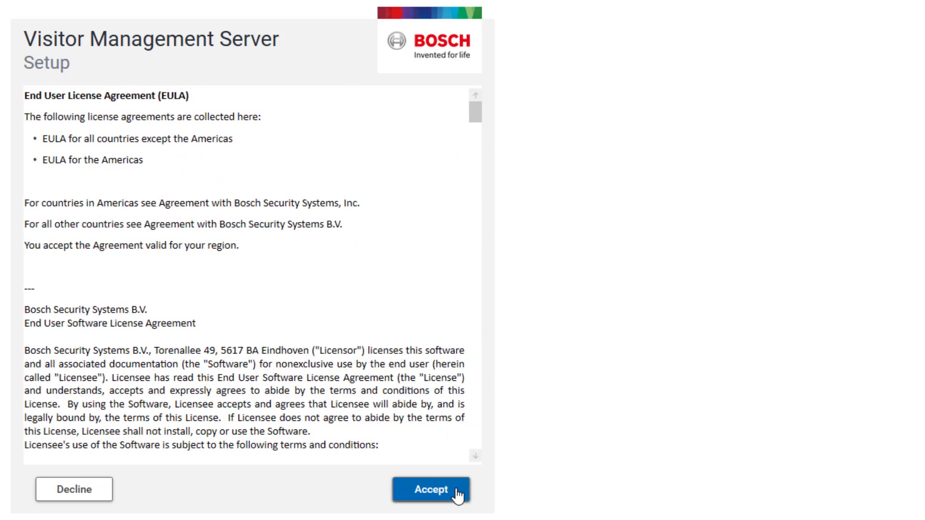
pyautogui.moveTo(476, 122); pyautogui.dragTo(470, 443)
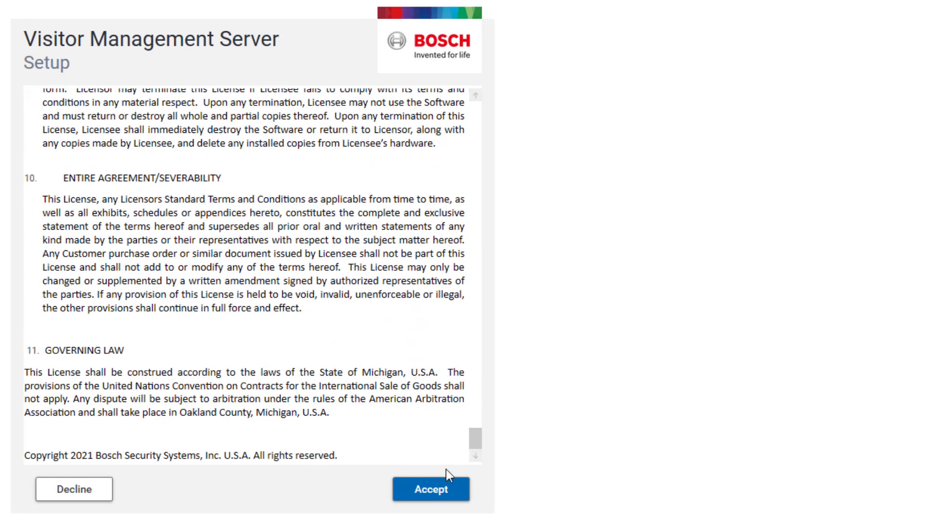
pyautogui.click(440, 500)
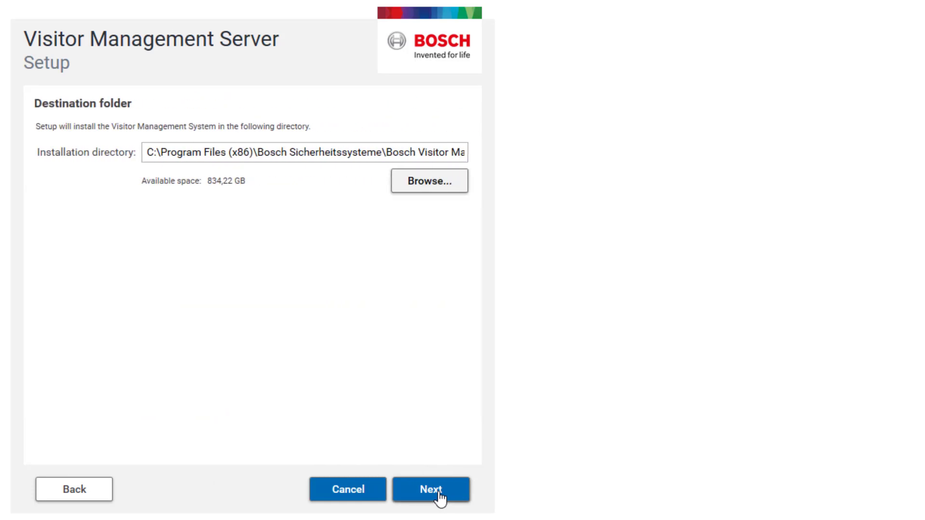
pyautogui.click(440, 499)
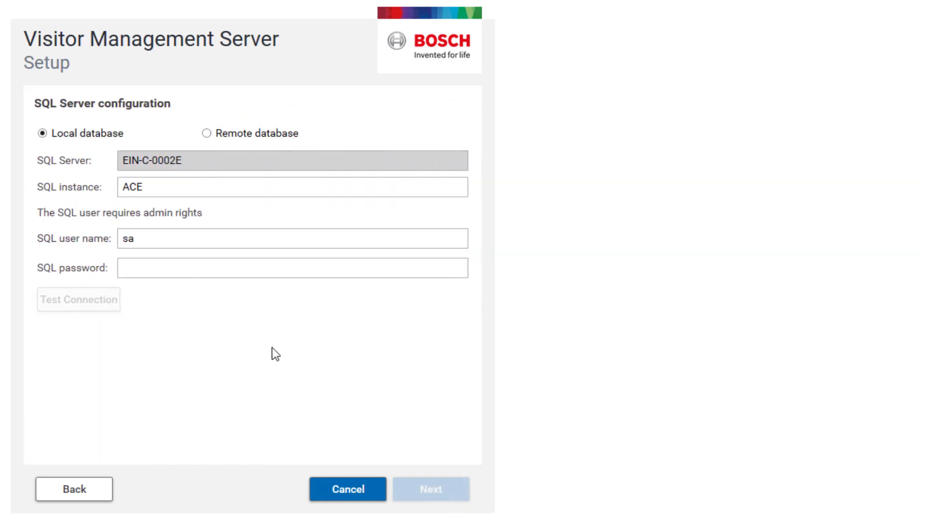
# Step: Enter the sa user's SQL password and verify the local ACE database connection succeeds
pyautogui.click(213, 266)
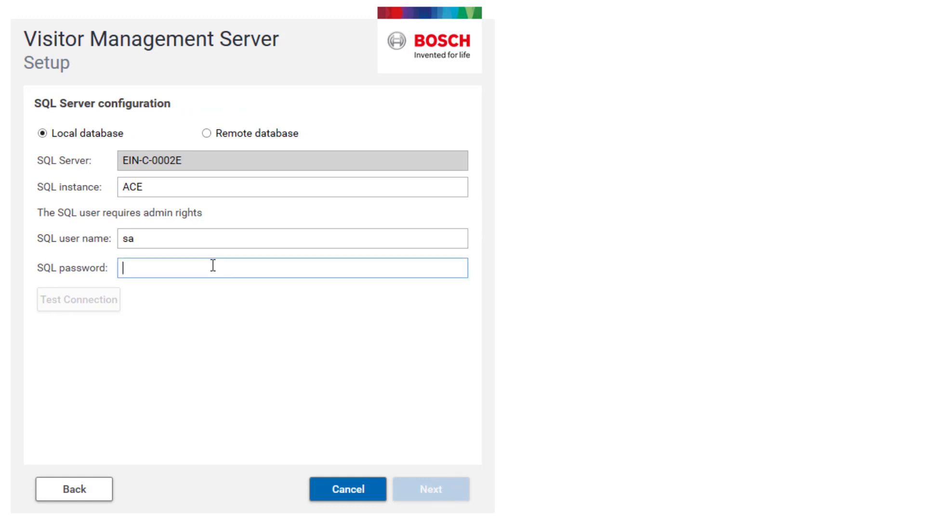
pyautogui.write('••••')
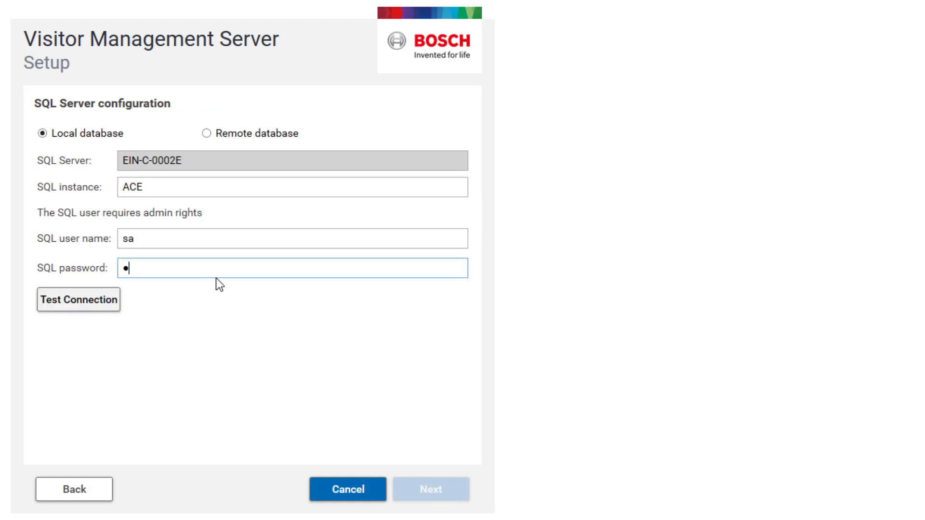
pyautogui.write('•••••')
pyautogui.click(75, 300)
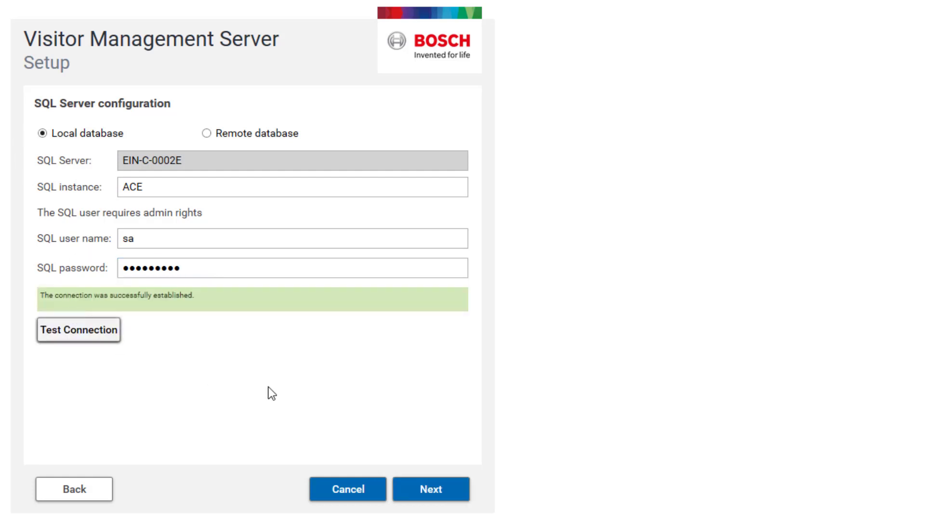
# Step: On the ACS access page for EIN-C-0002E, enter user VMAdmin and the password twice
pyautogui.click(420, 488)
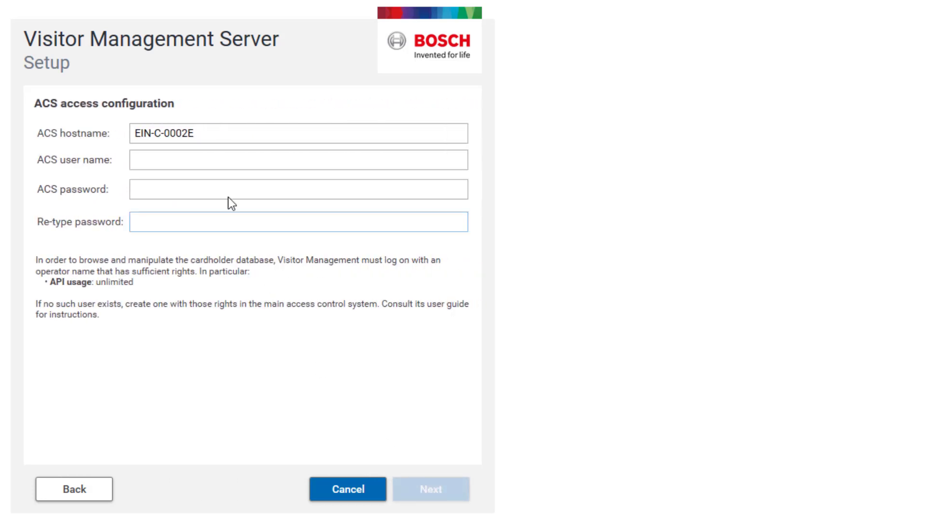
pyautogui.click(196, 159)
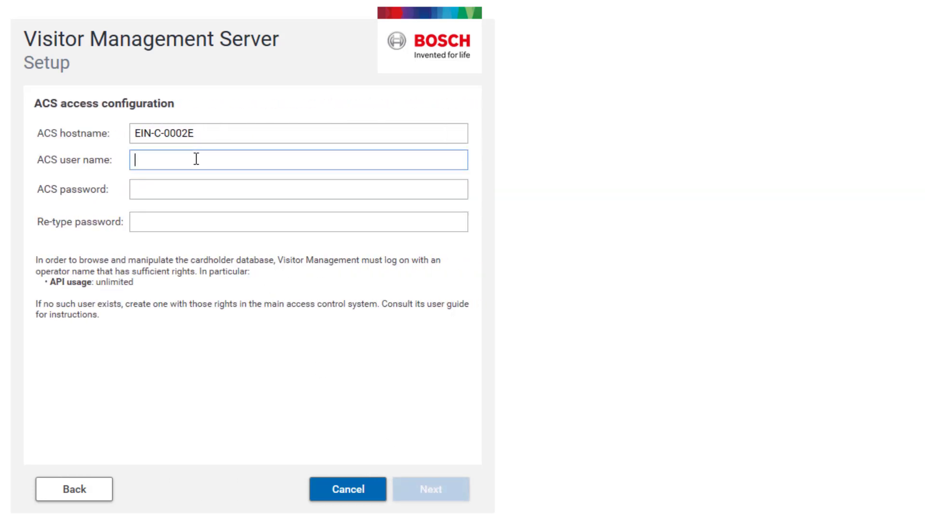
pyautogui.write('VMAdmin')
pyautogui.press('Tab')
pyautogui.write('••••••')
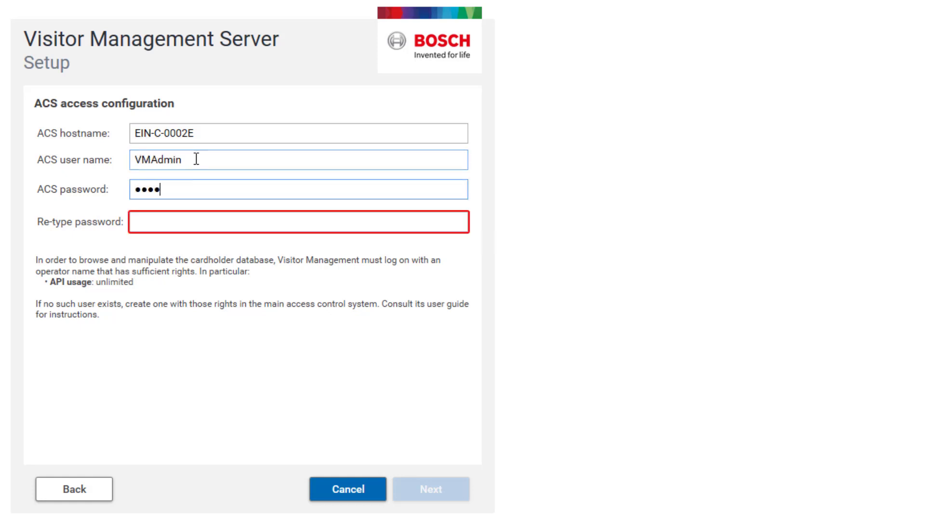
pyautogui.write('•••')
pyautogui.press('Tab')
pyautogui.write('••••••••')
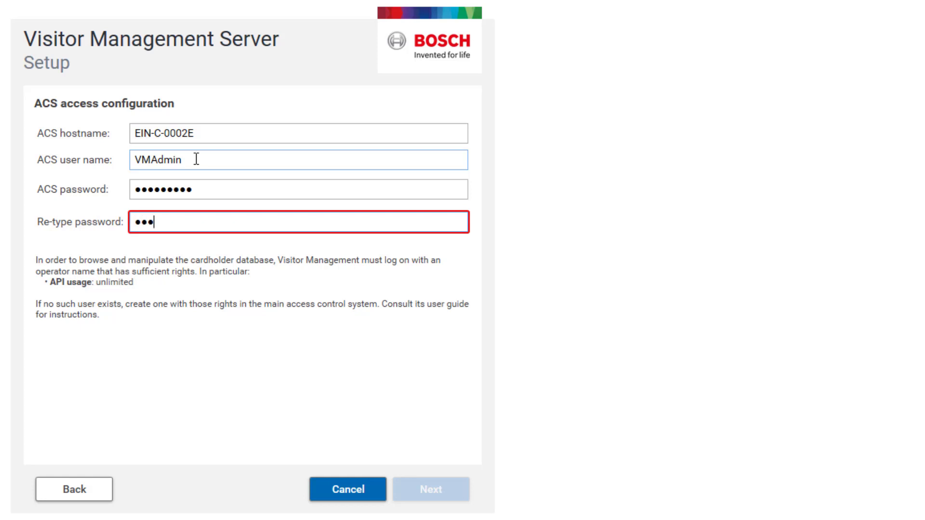
pyautogui.write('•')
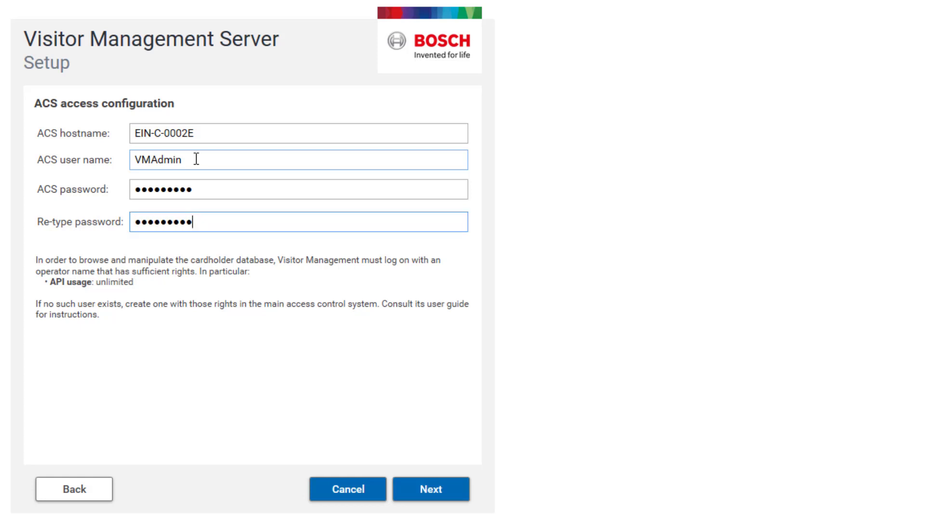
pyautogui.click(430, 487)
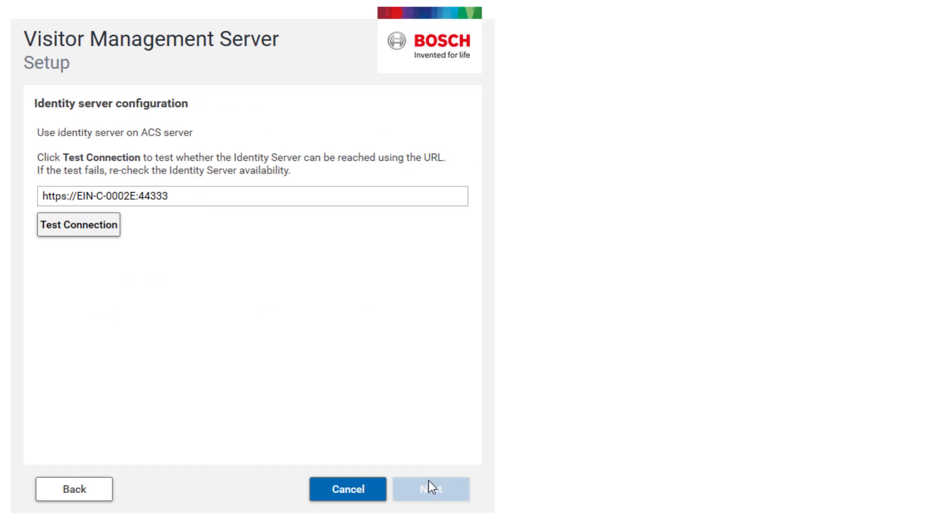
pyautogui.click(99, 234)
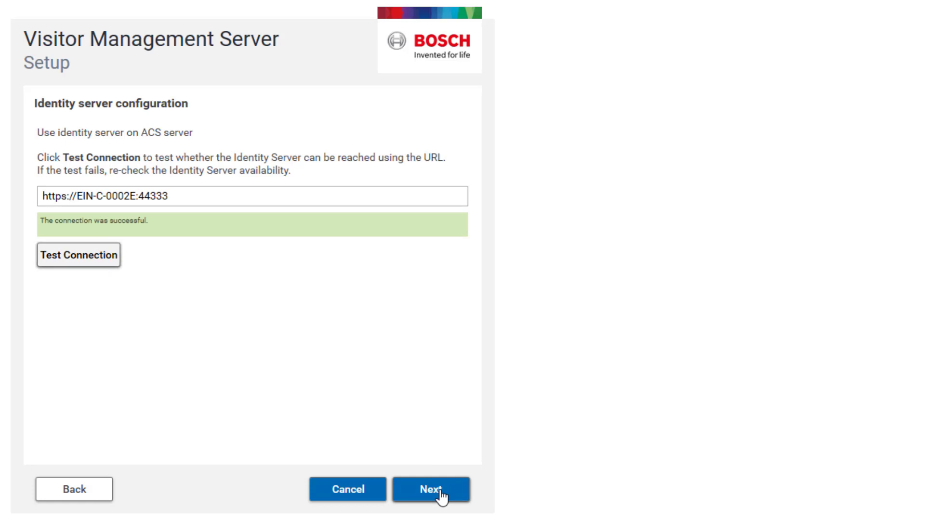
pyautogui.click(431, 490)
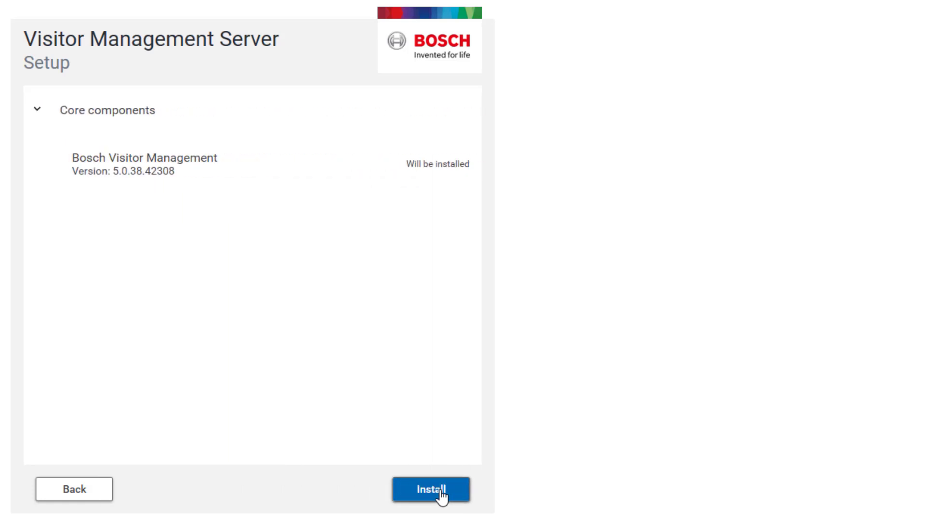
# Step: Install Bosch Visitor Management 5.0.38.42308 and view the successful installation results
pyautogui.click(442, 497)
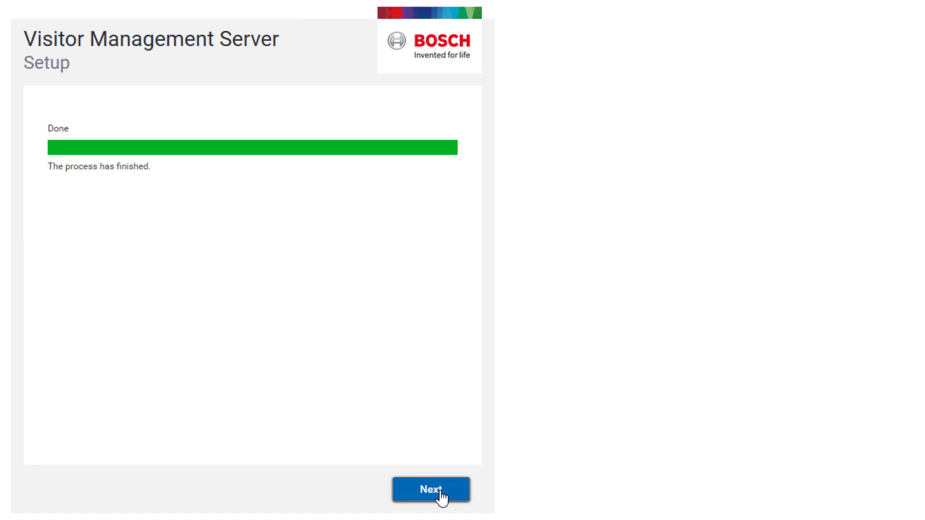
pyautogui.click(440, 493)
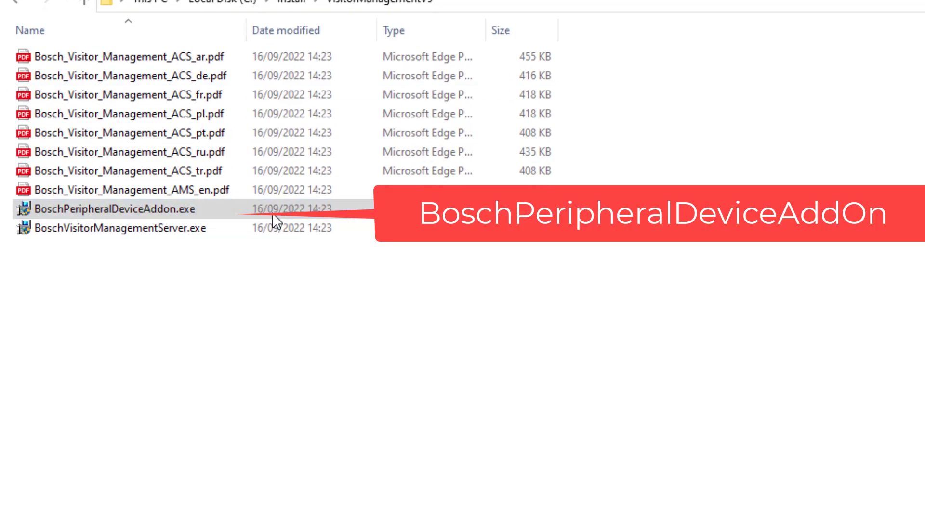
# Step: Run BoschPeripheralDeviceAddon.exe as administrator to start Peripheral Device Addon Setup
pyautogui.click(345, 215)
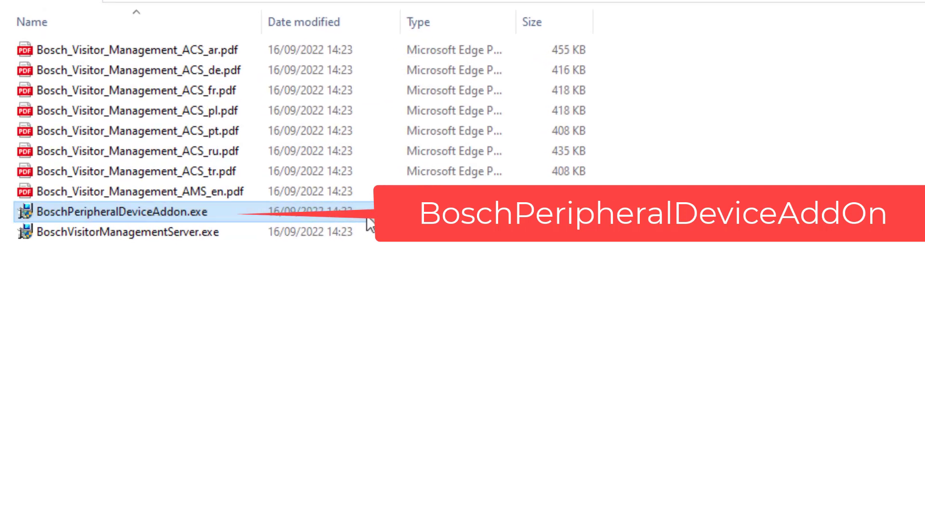
pyautogui.rightClick(366, 216)
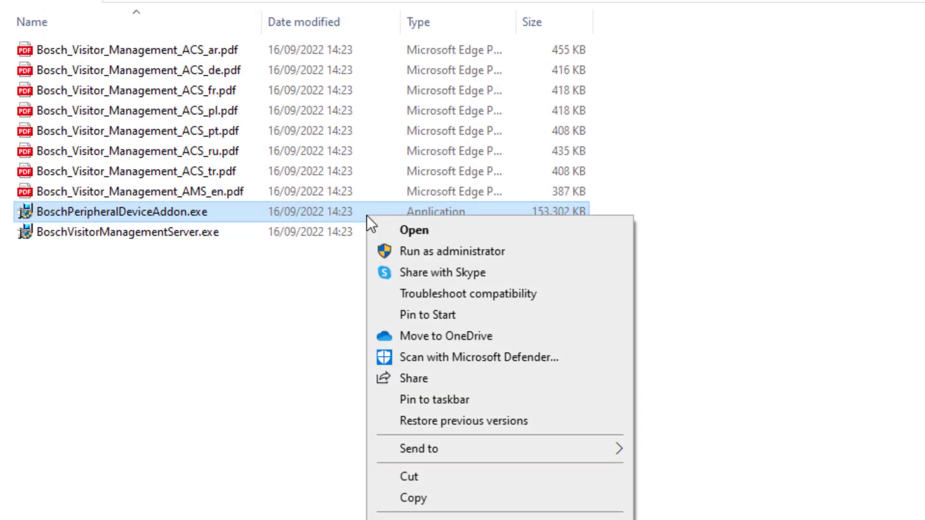
pyautogui.click(406, 249)
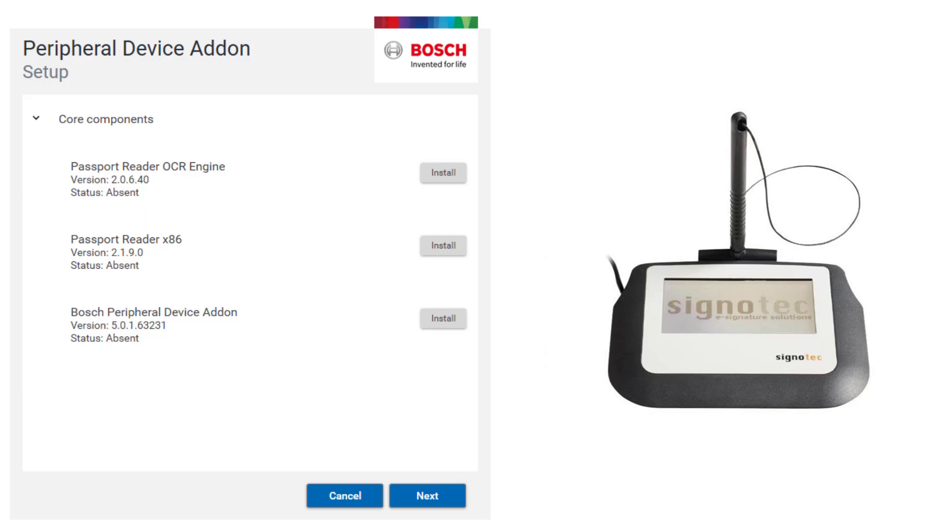
# Step: Move past the addon component list and accept the Peripheral Device Addon EULA
pyautogui.click(418, 501)
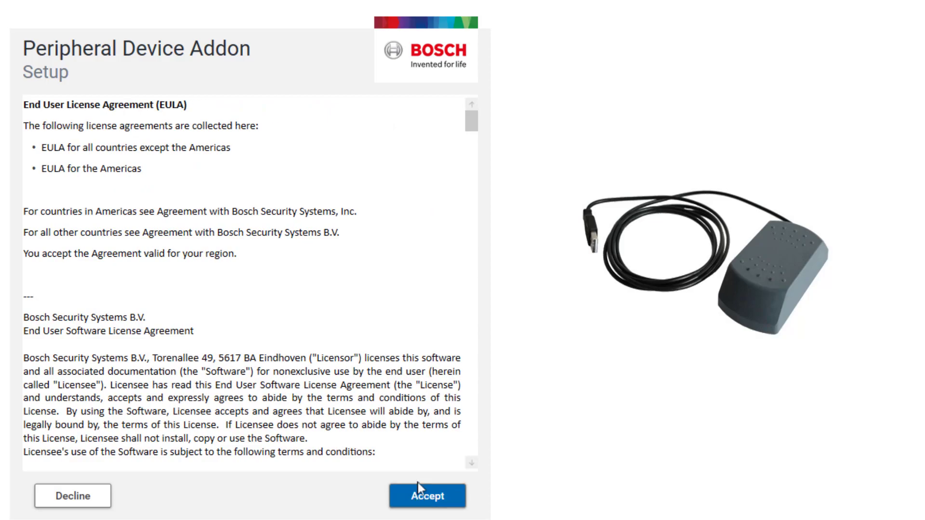
pyautogui.moveTo(473, 117); pyautogui.dragTo(488, 453)
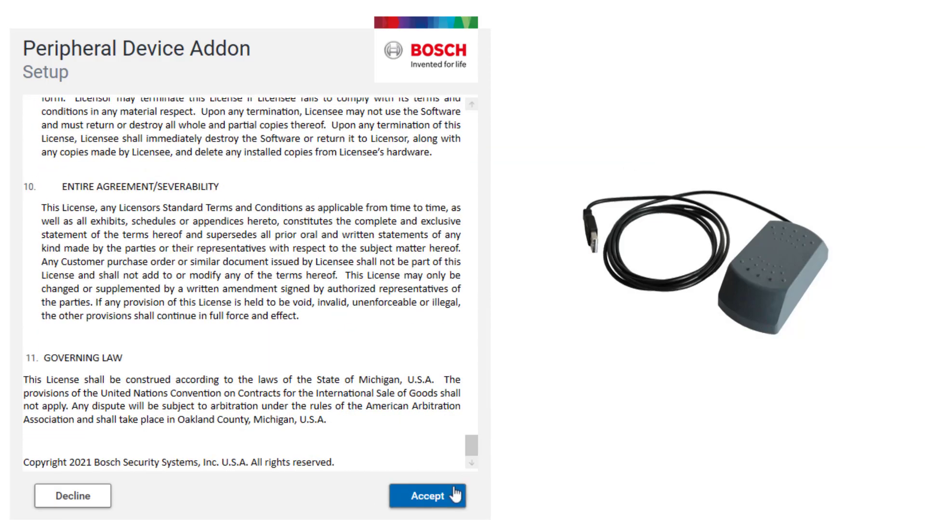
pyautogui.click(439, 496)
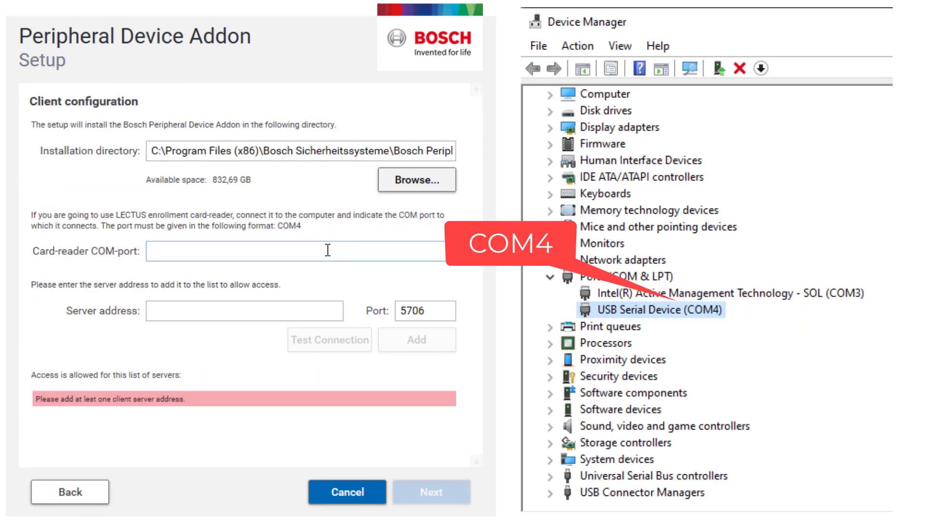
pyautogui.click(327, 250)
pyautogui.write('C')
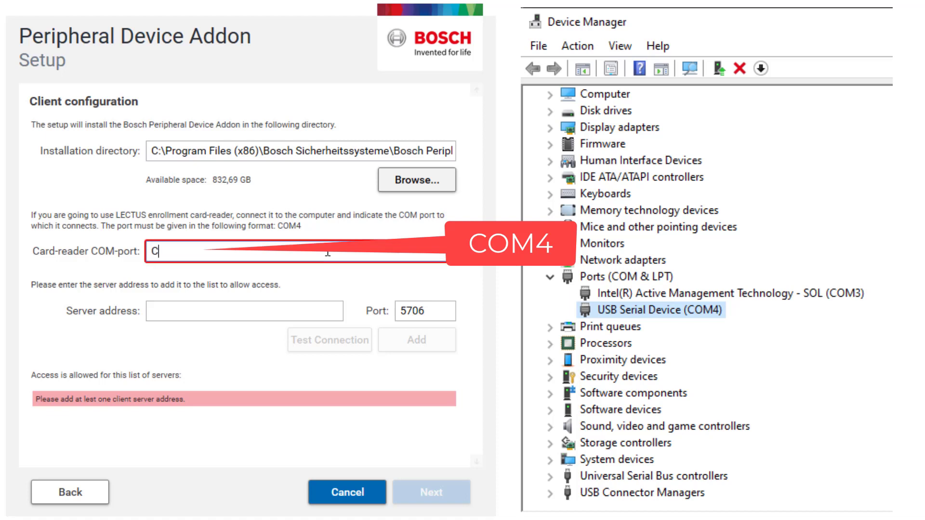
pyautogui.write('OM4')
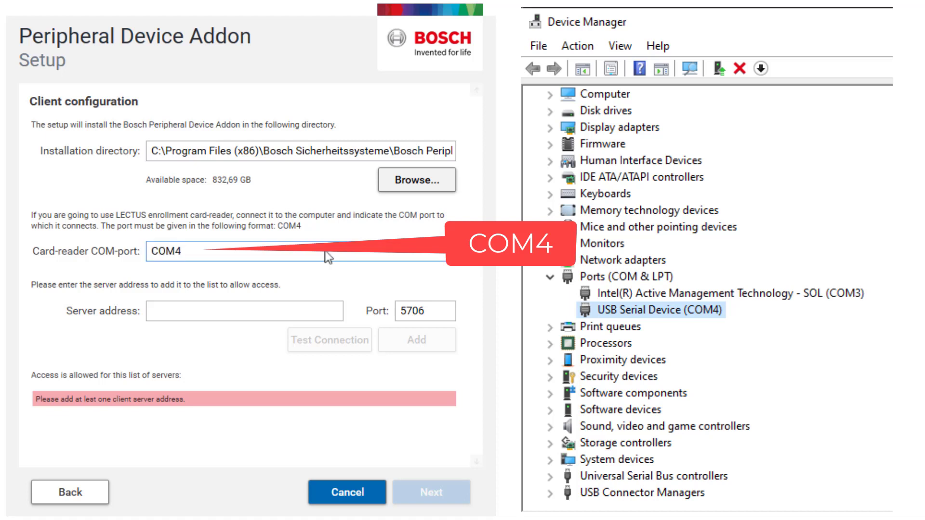
pyautogui.click(177, 310)
pyautogui.rightClick(175, 313)
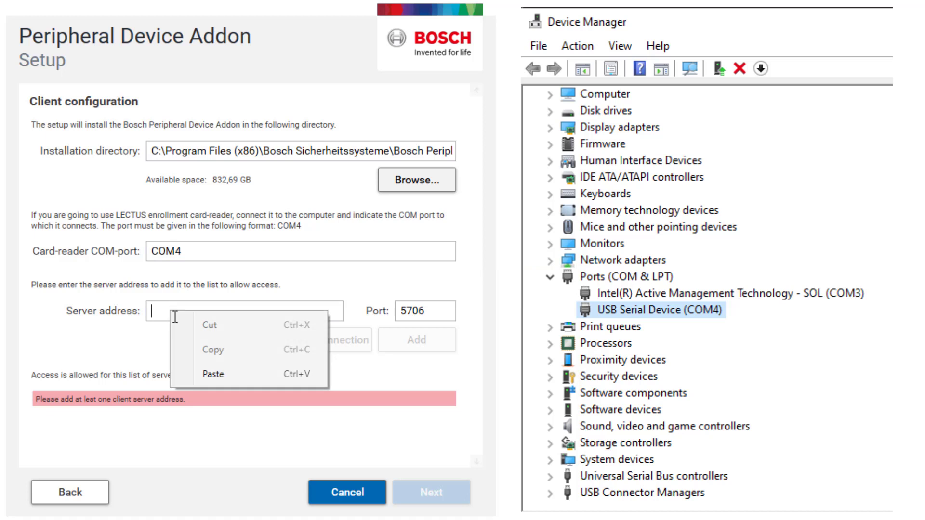
pyautogui.click(212, 374)
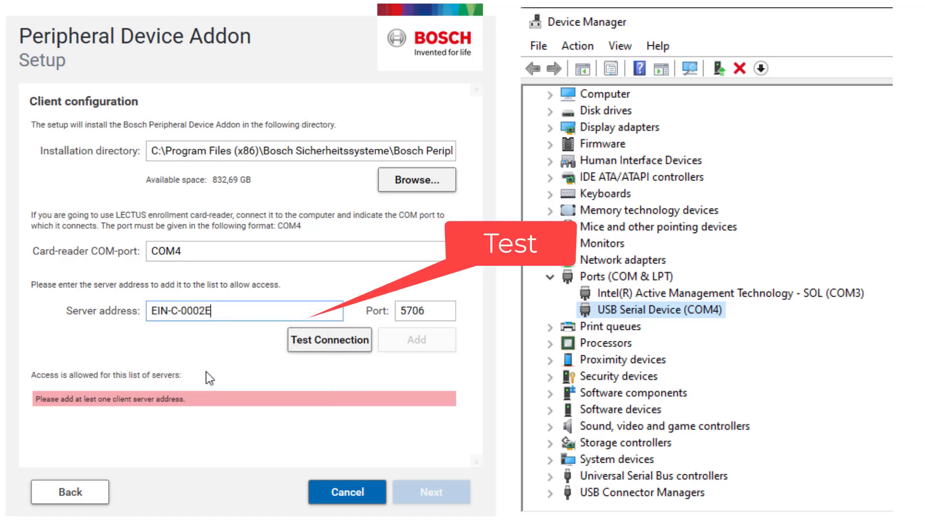
pyautogui.click(337, 351)
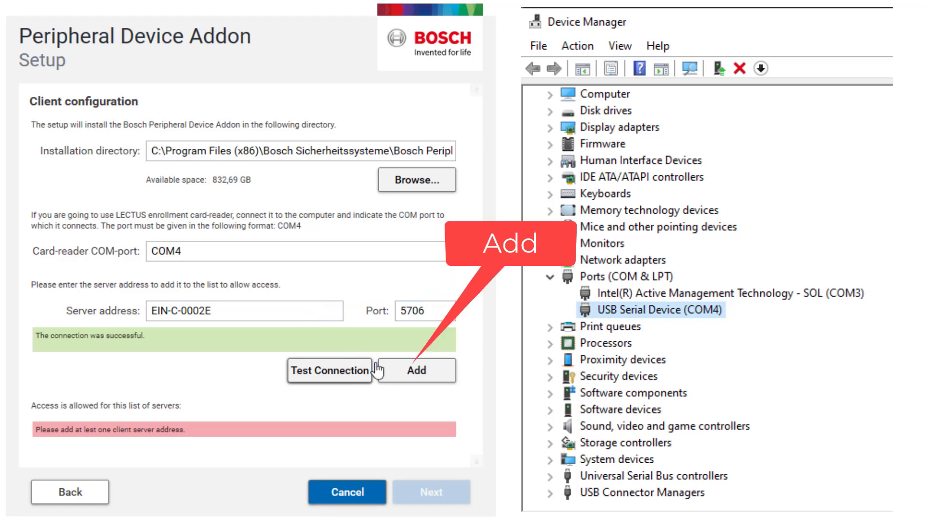
pyautogui.click(391, 375)
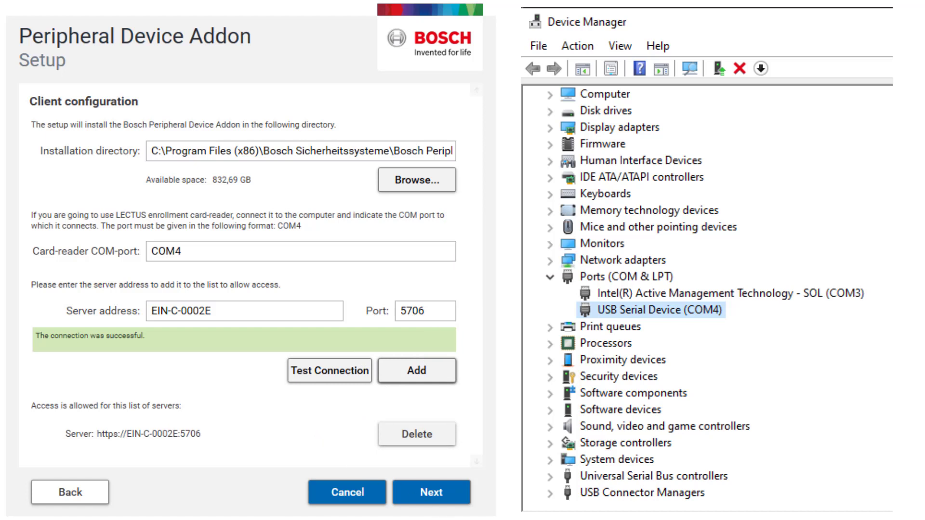
# Step: Install Passport Reader OCR Engine, Passport Reader x86 and Peripheral Device Addon 5.0.1.63231, confirming success
pyautogui.click(441, 496)
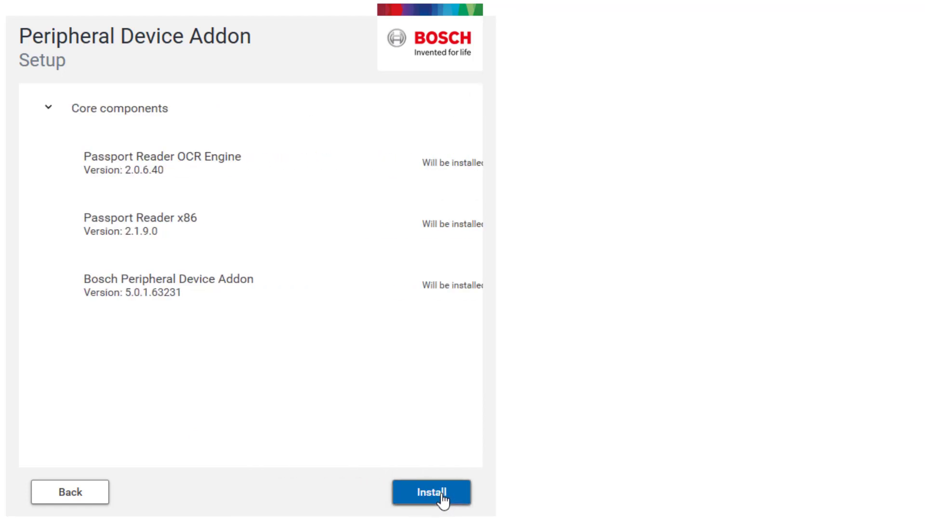
pyautogui.click(441, 496)
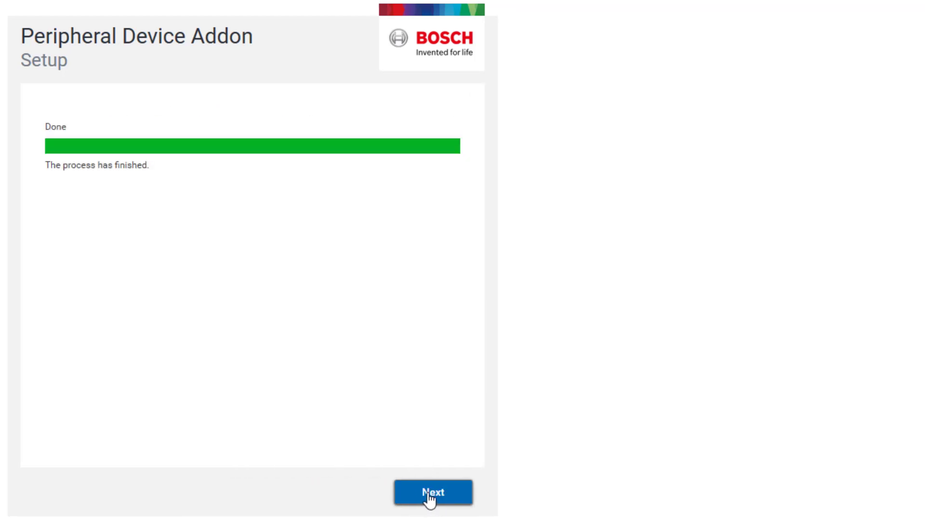
pyautogui.click(429, 496)
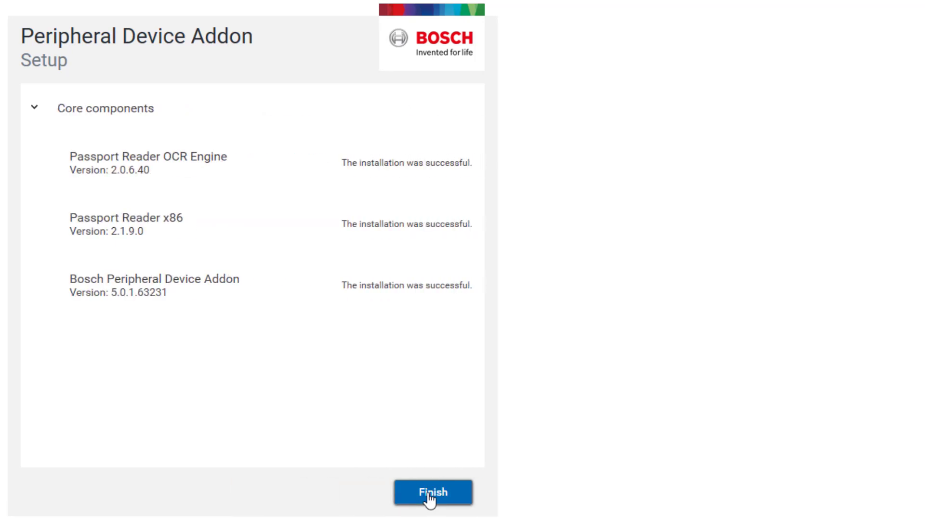